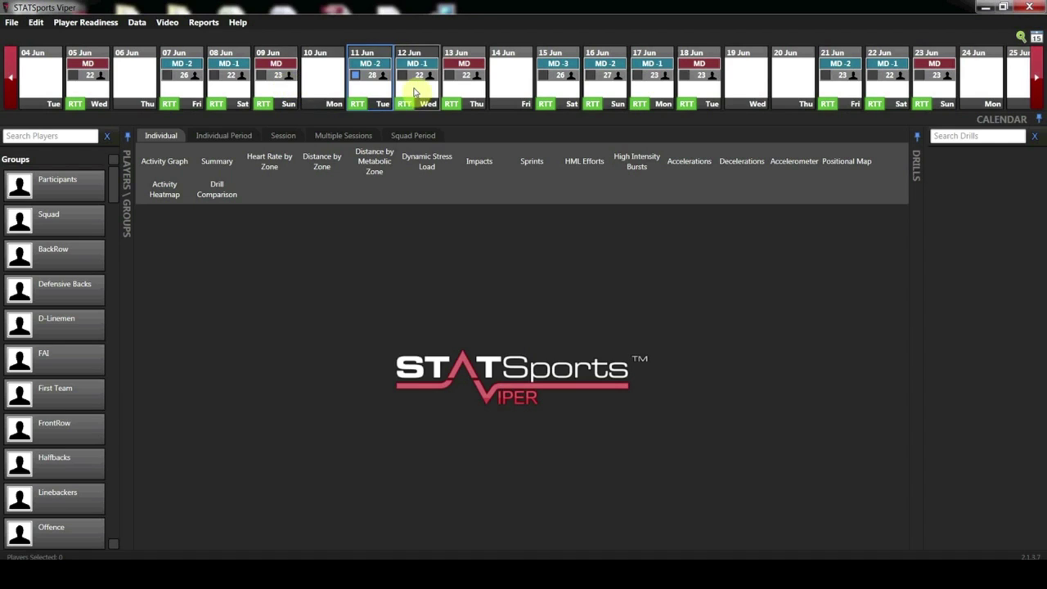
Select the Participants group for the 11 Jun session, loading all 28 players
click(41, 198)
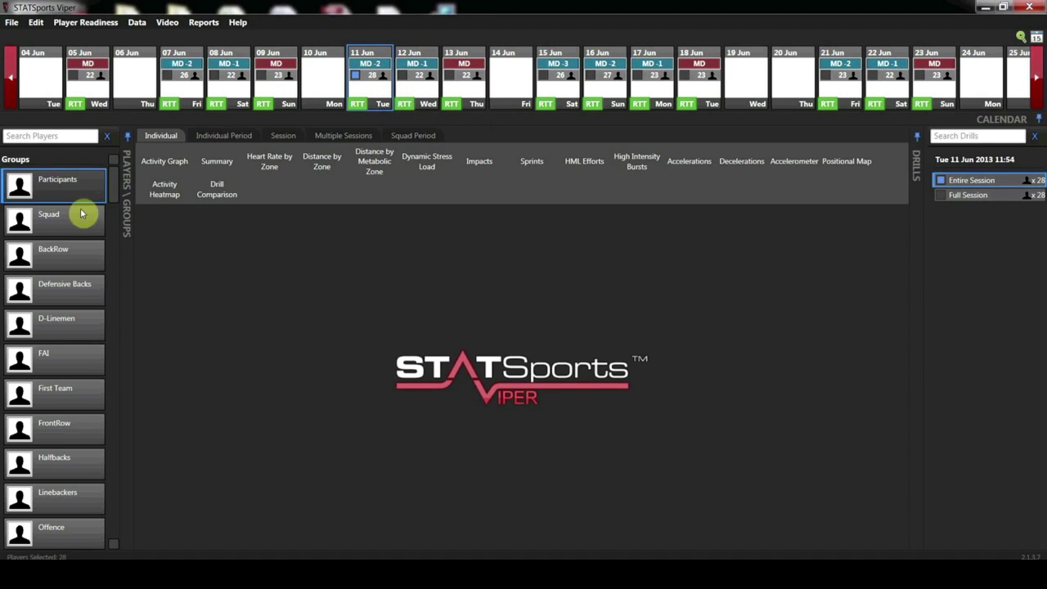
Generate the Session > Player Group A report for Game Week 3 and maximize the viewer
click(206, 25)
mouse_move(357, 45)
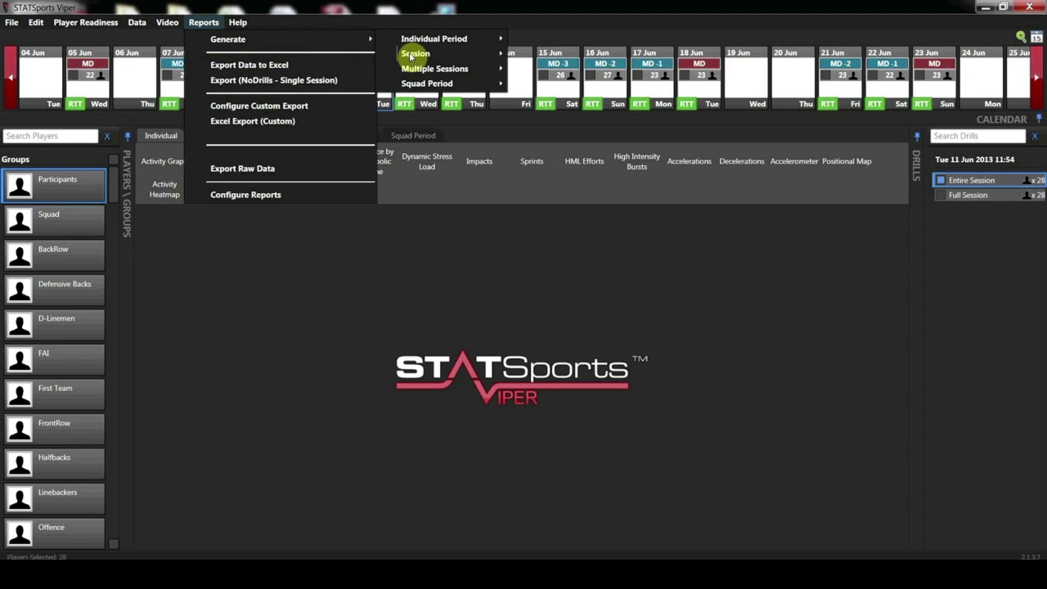
mouse_move(411, 56)
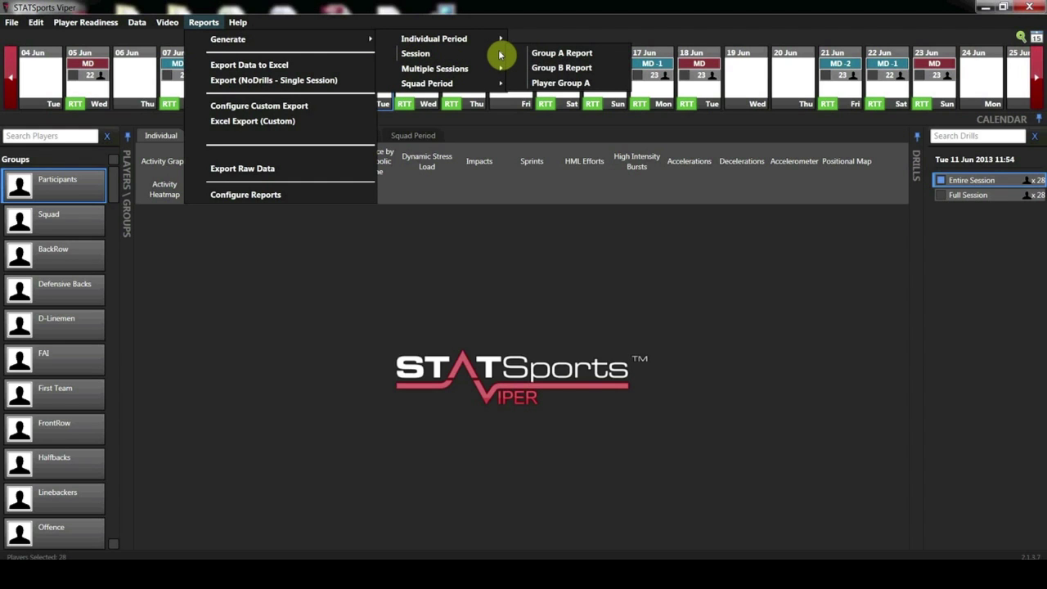
click(570, 84)
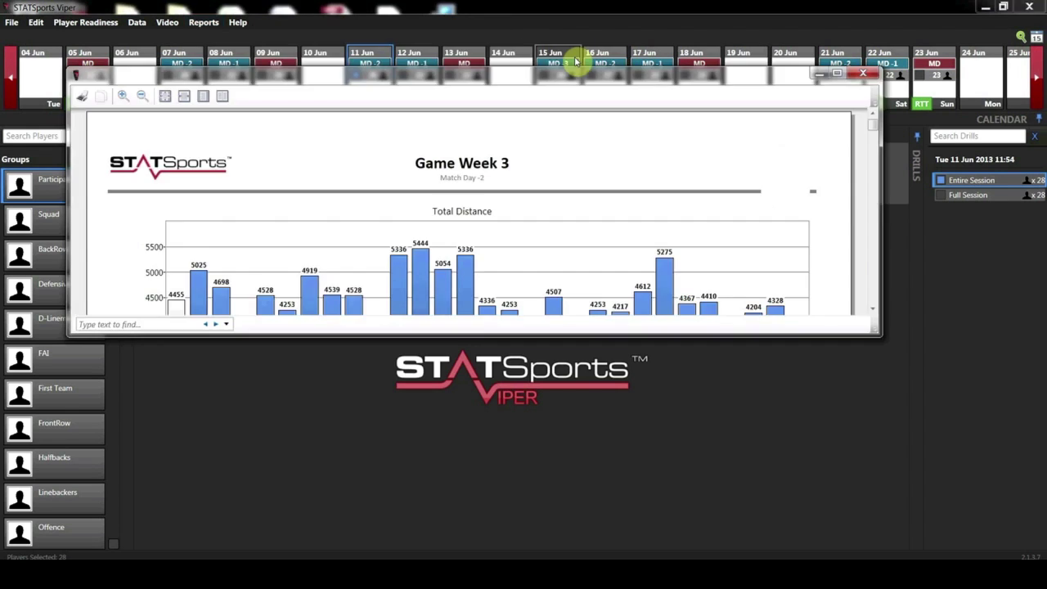
click(837, 73)
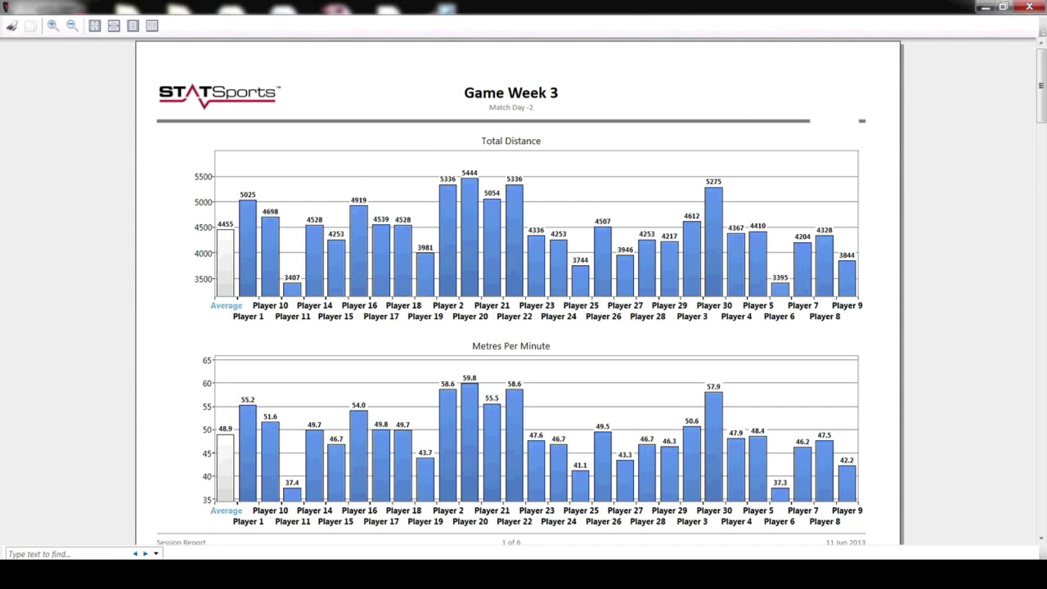
Print the Game Week 3 report through CutePDF Writer as report1 on the Desktop
click(12, 33)
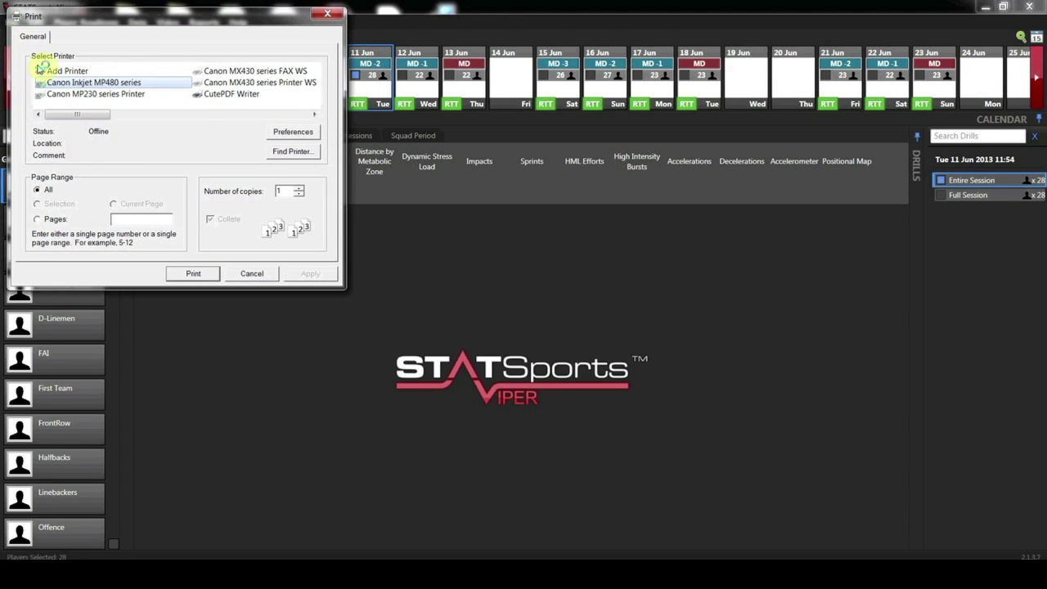
double_click(224, 94)
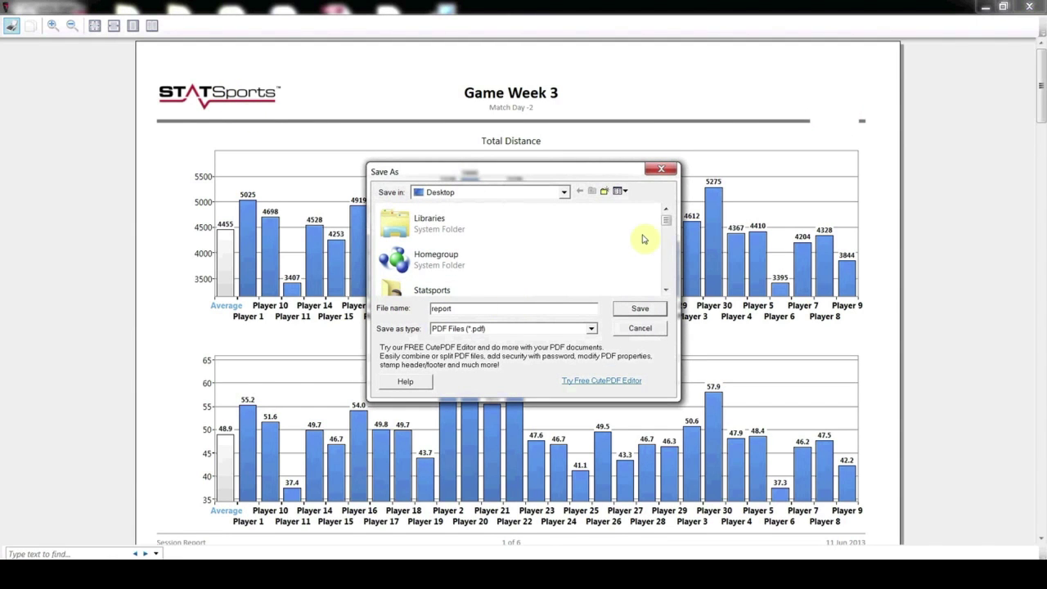
mouse_move(666, 221)
mouse_down()
mouse_move(661, 275)
mouse_move(671, 215)
mouse_up()
click(474, 309)
text(1)
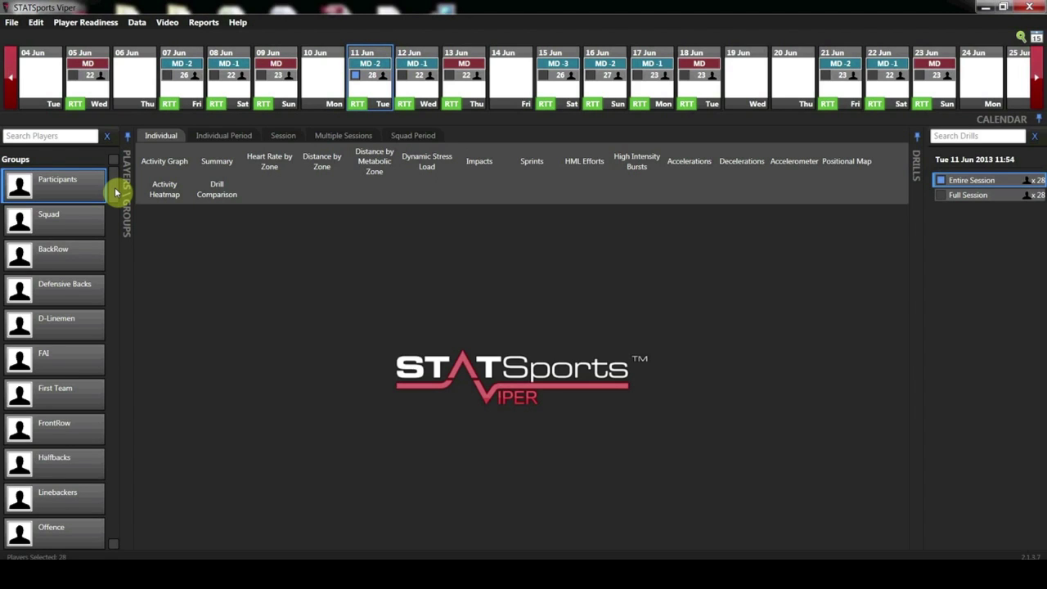
Filter to Player Group A's 10 players and generate their Player Group A session report
drag(114, 189, 118, 226)
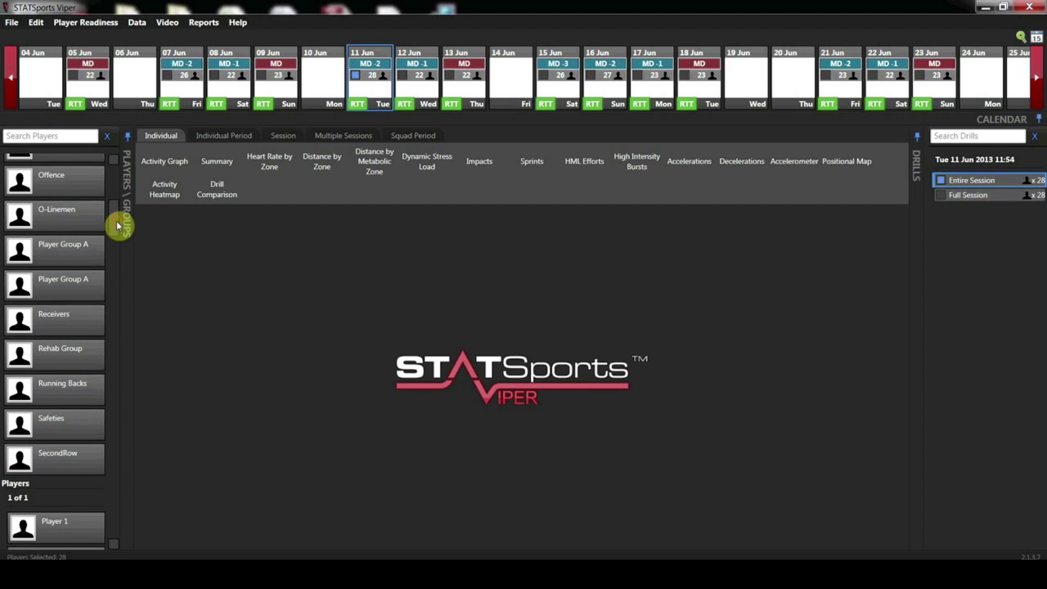
click(74, 252)
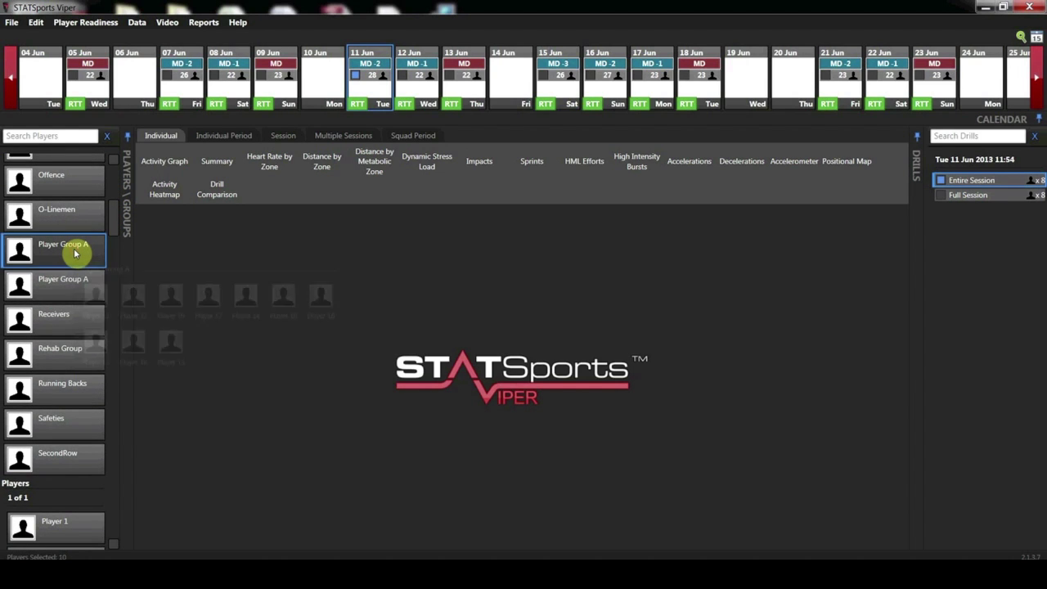
click(204, 24)
mouse_move(226, 39)
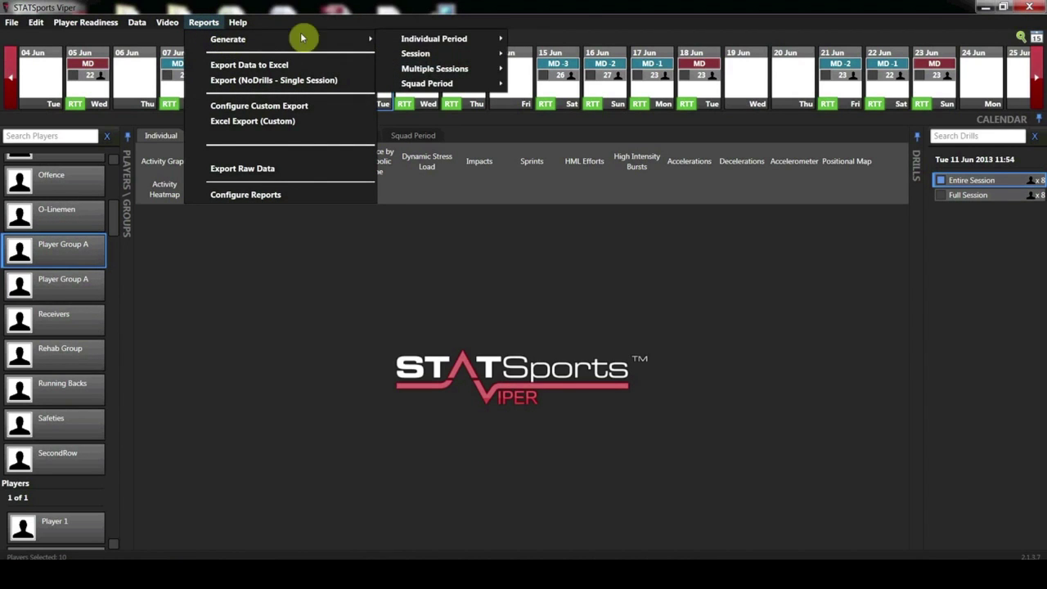
mouse_move(416, 53)
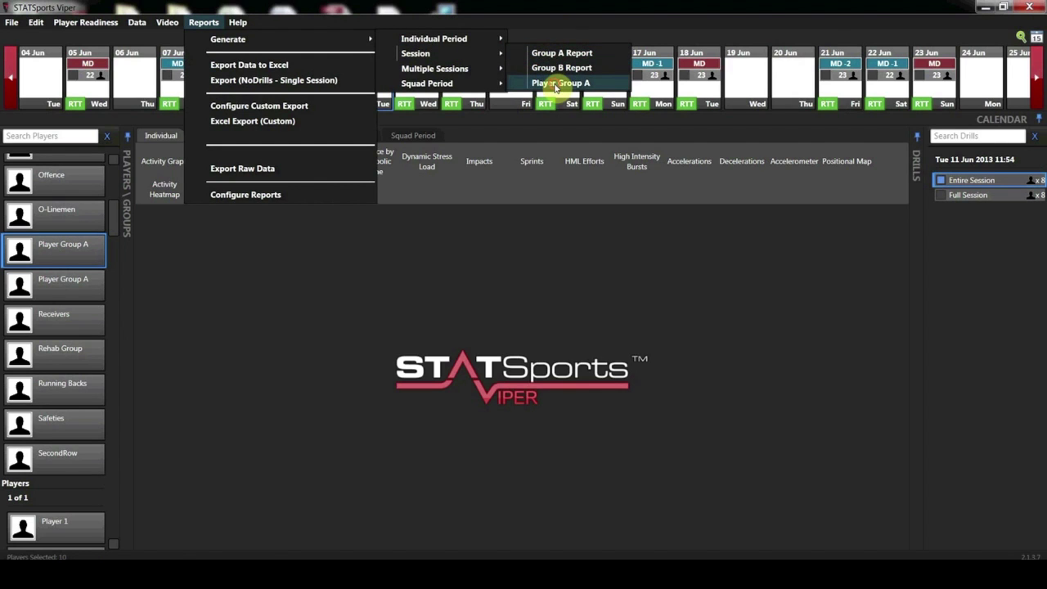
click(556, 85)
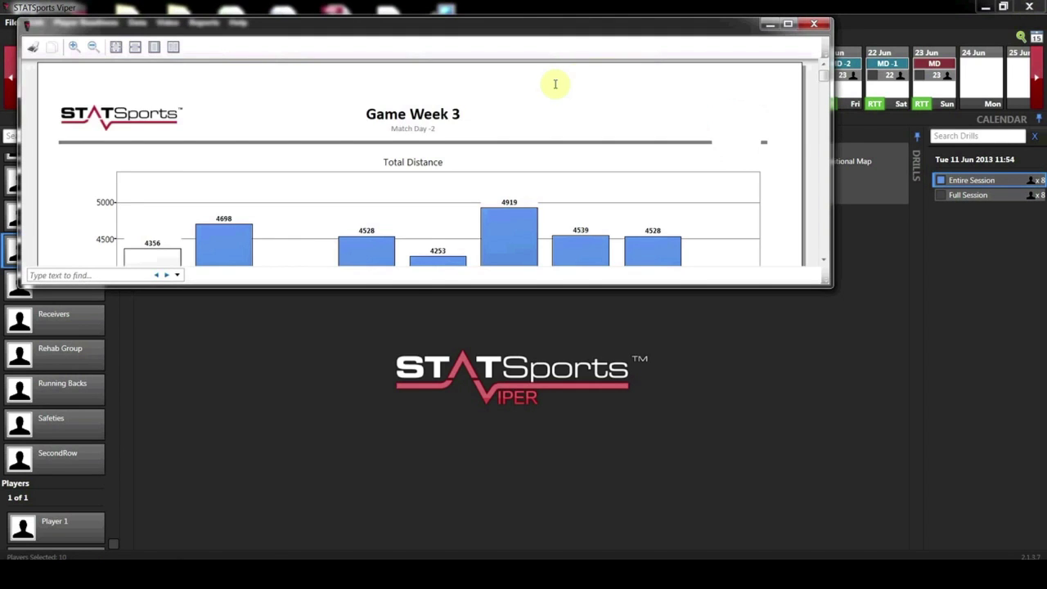
Maximize the filtered report and save it through CutePDF as a PDF named Player Group A
click(788, 26)
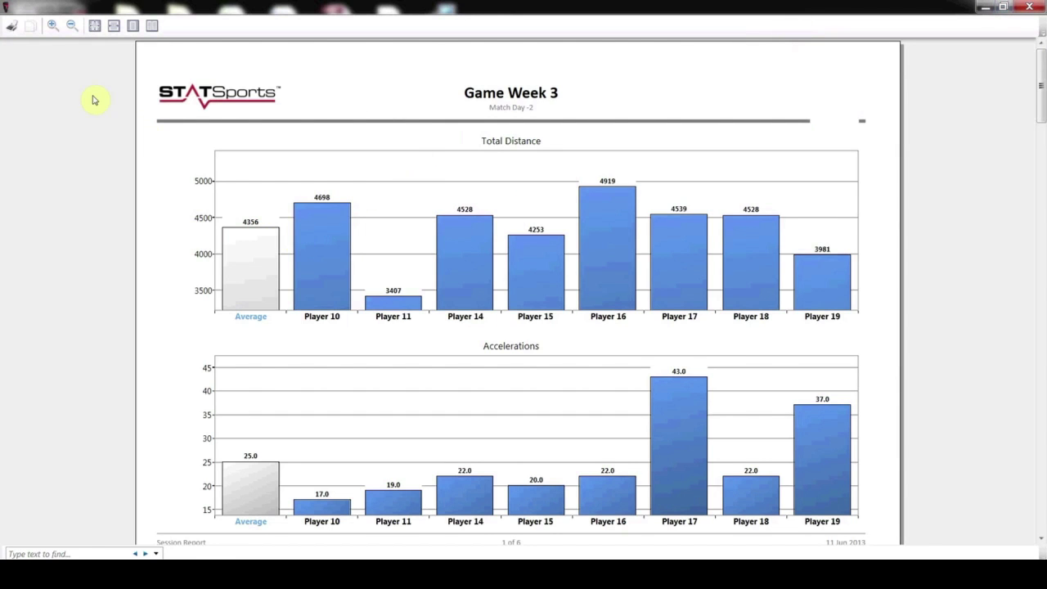
click(11, 26)
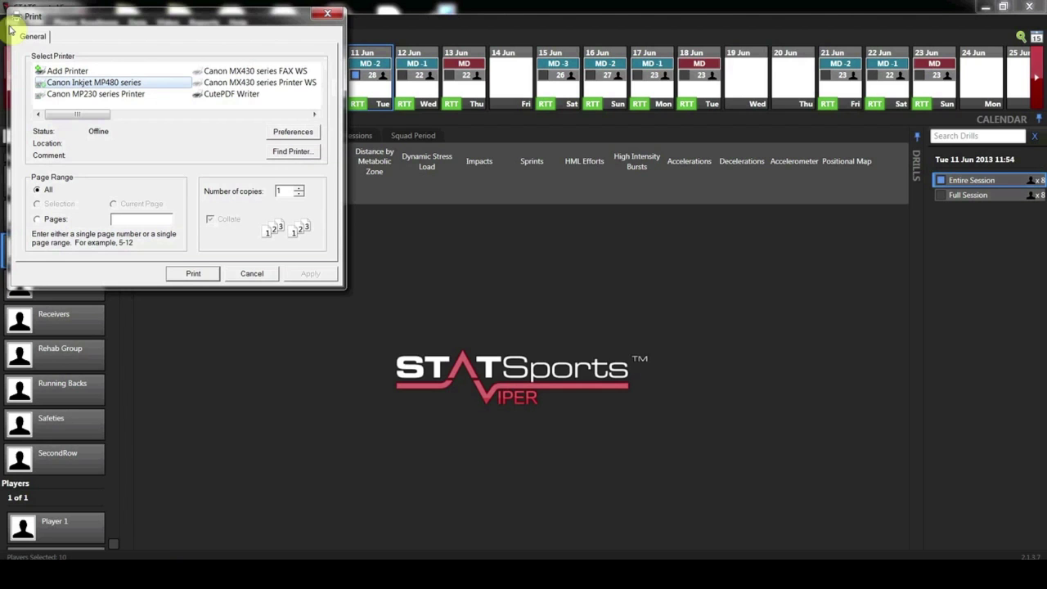
key(Escape)
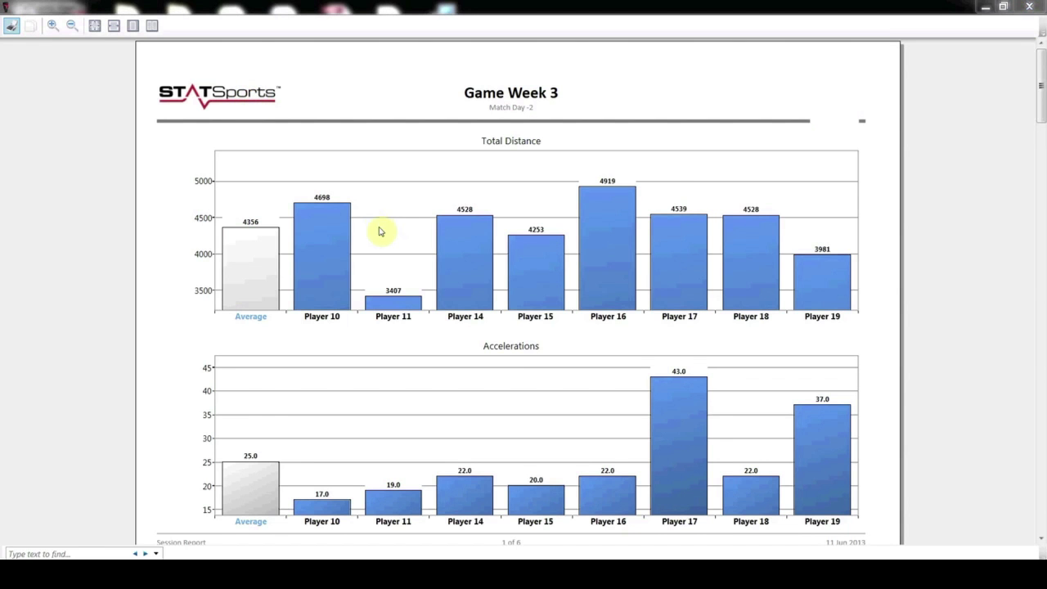
drag(458, 308, 414, 309)
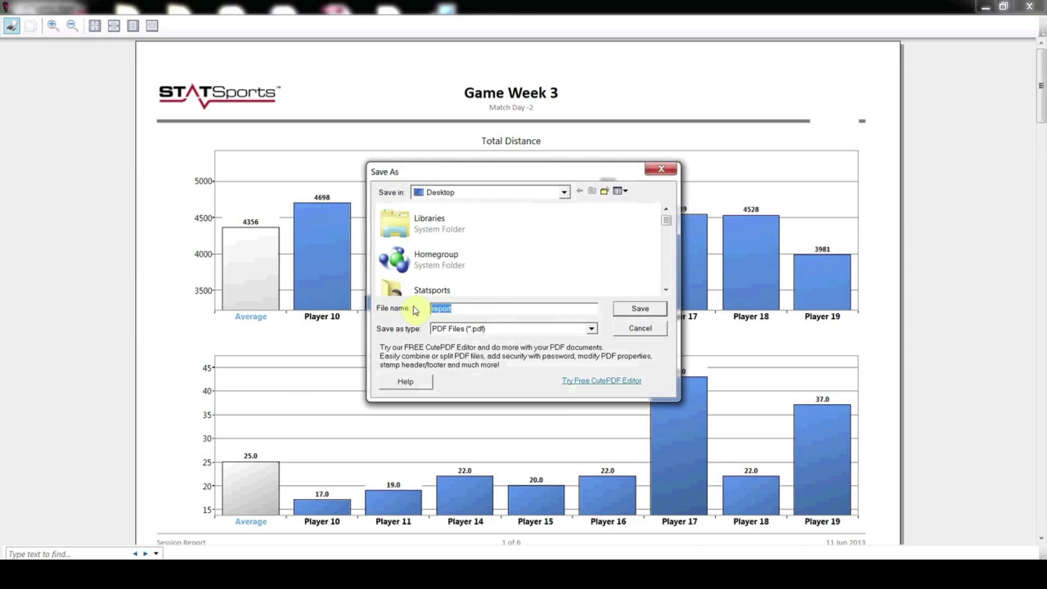
text(Player G)
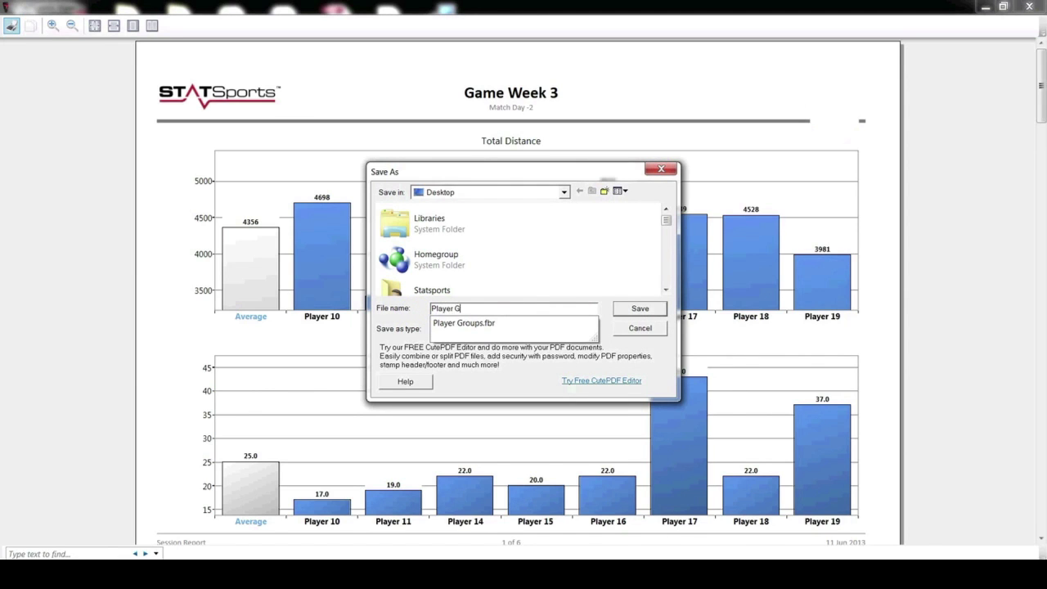
text(roup A)
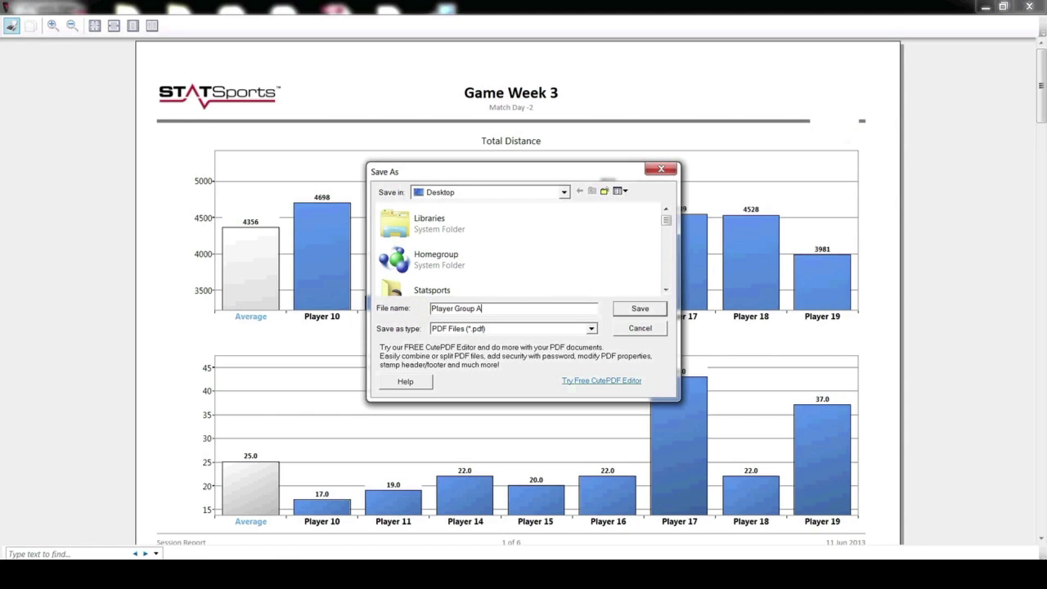
click(658, 309)
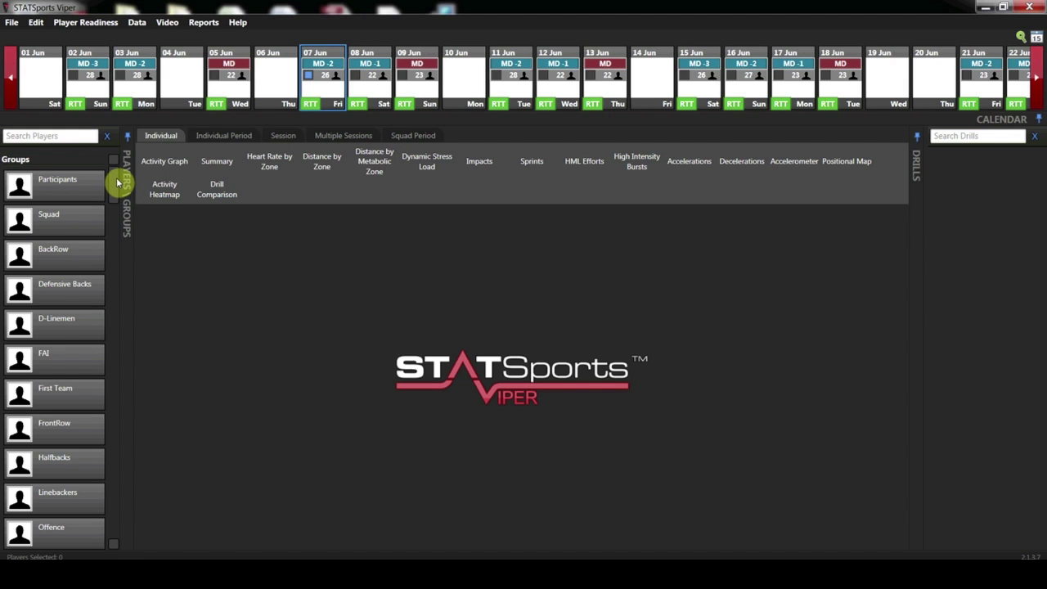
Choose Assign to > New group for Player 1 in the Players list
drag(116, 182, 125, 245)
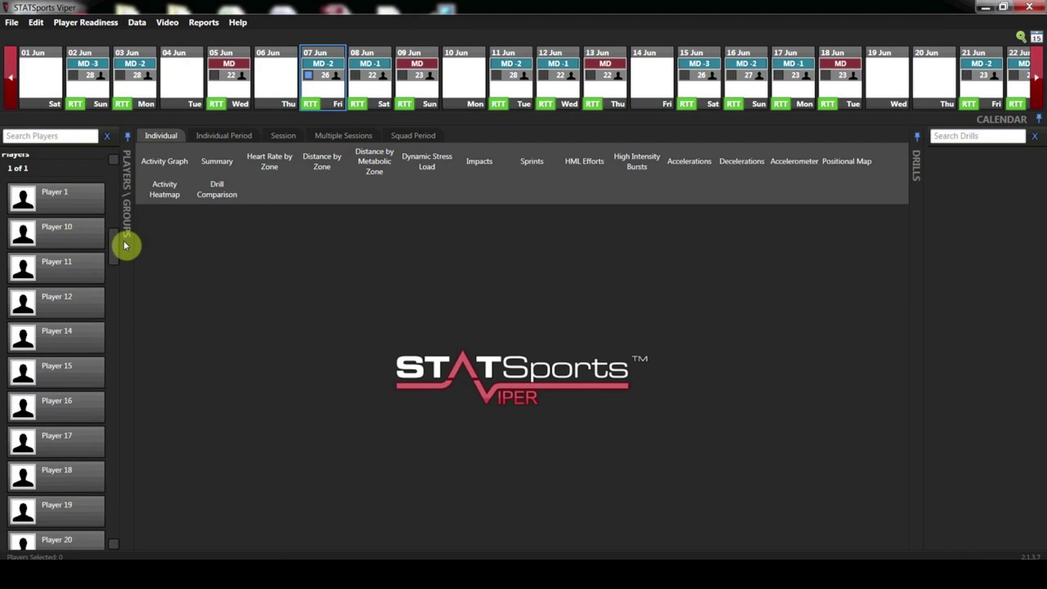
click(78, 206)
right_click(78, 206)
mouse_move(120, 229)
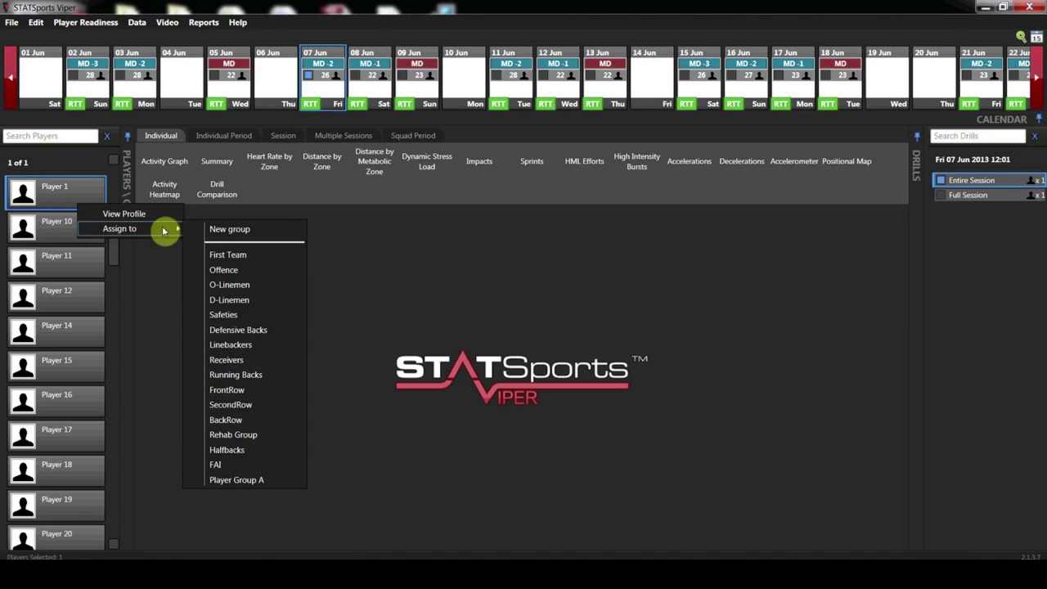
Create a new group from Player 1 and name it Player Group A
click(226, 230)
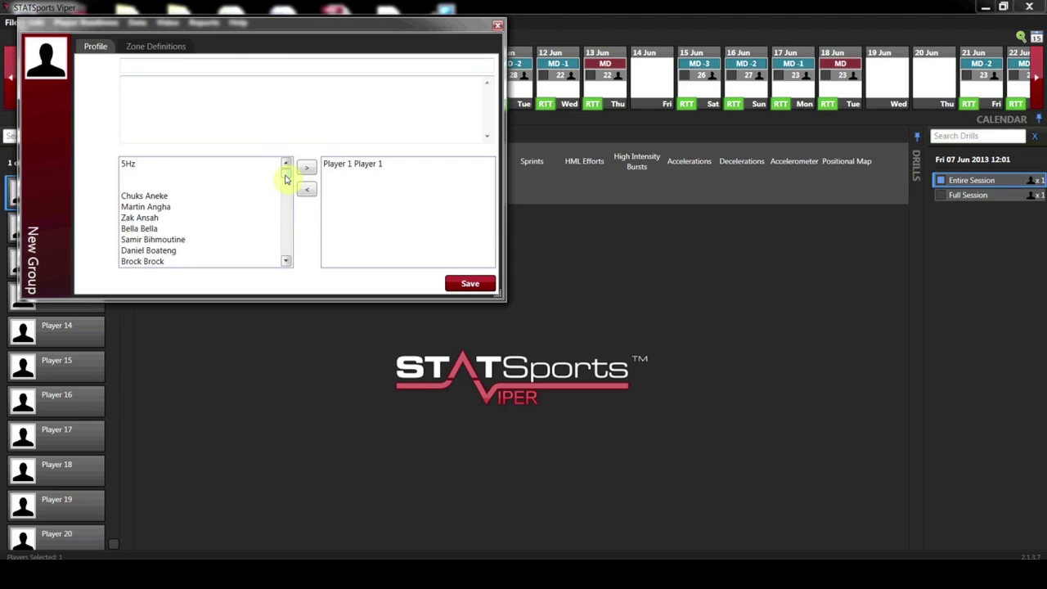
click(196, 64)
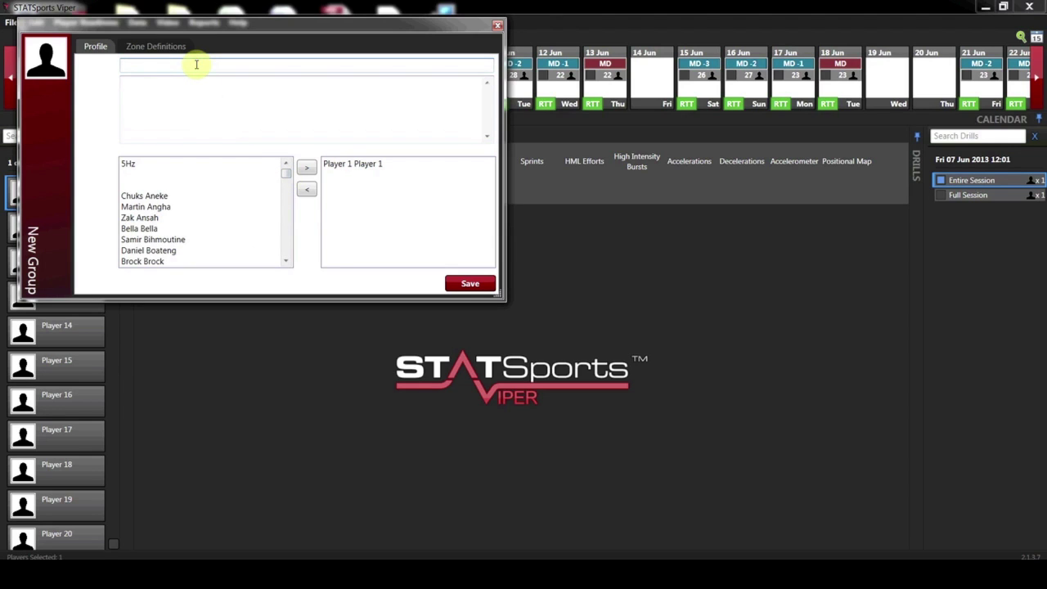
text(Player Group A)
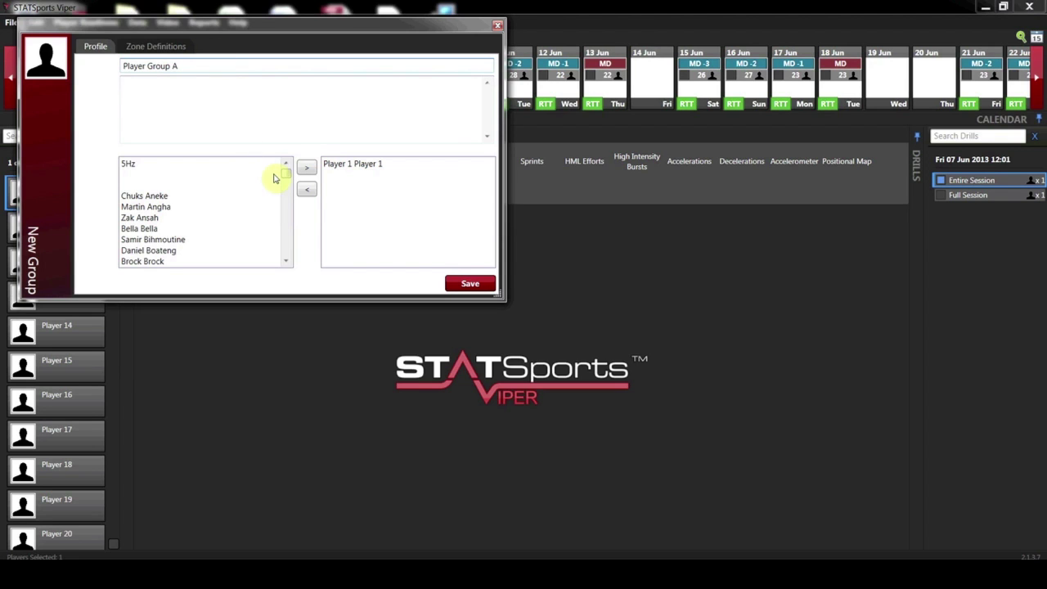
Add Player 11 and Players 12–19 to the group, then save it
drag(287, 176, 287, 229)
click(186, 165)
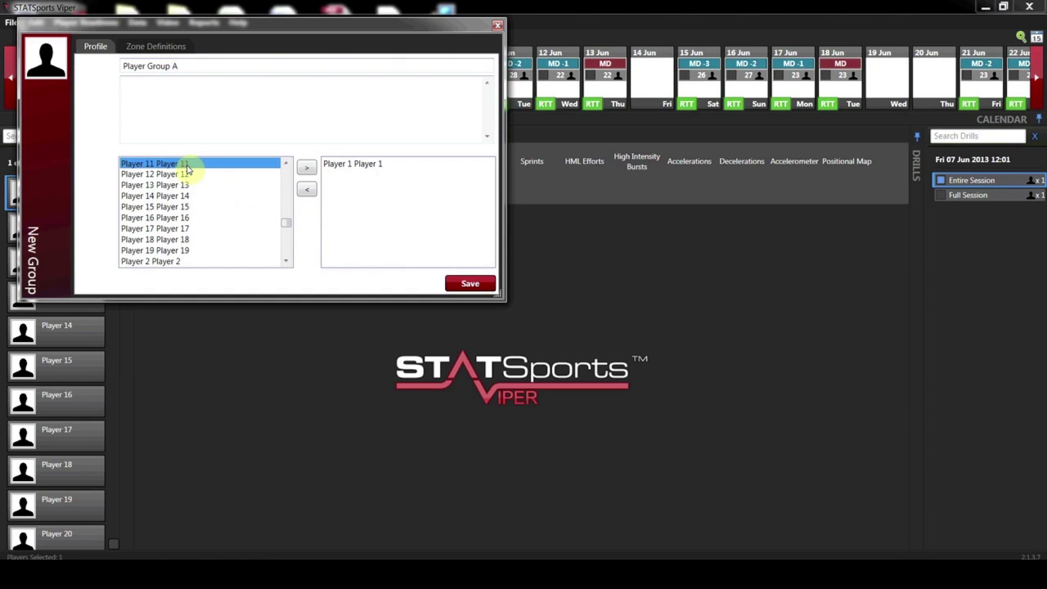
click(185, 173)
click(188, 165)
click(307, 167)
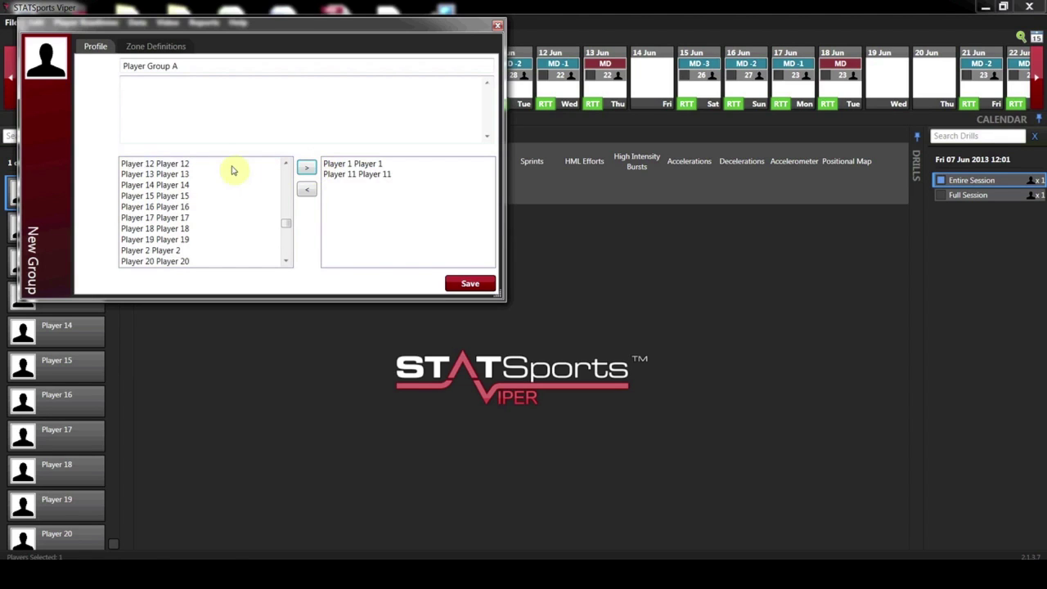
click(203, 167)
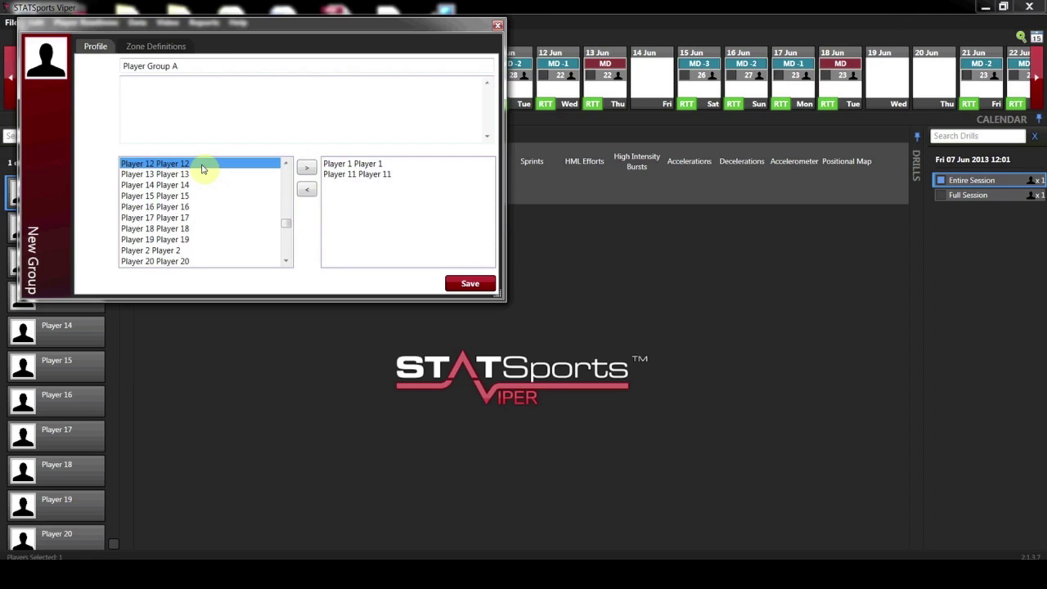
drag(201, 174, 191, 242)
click(307, 169)
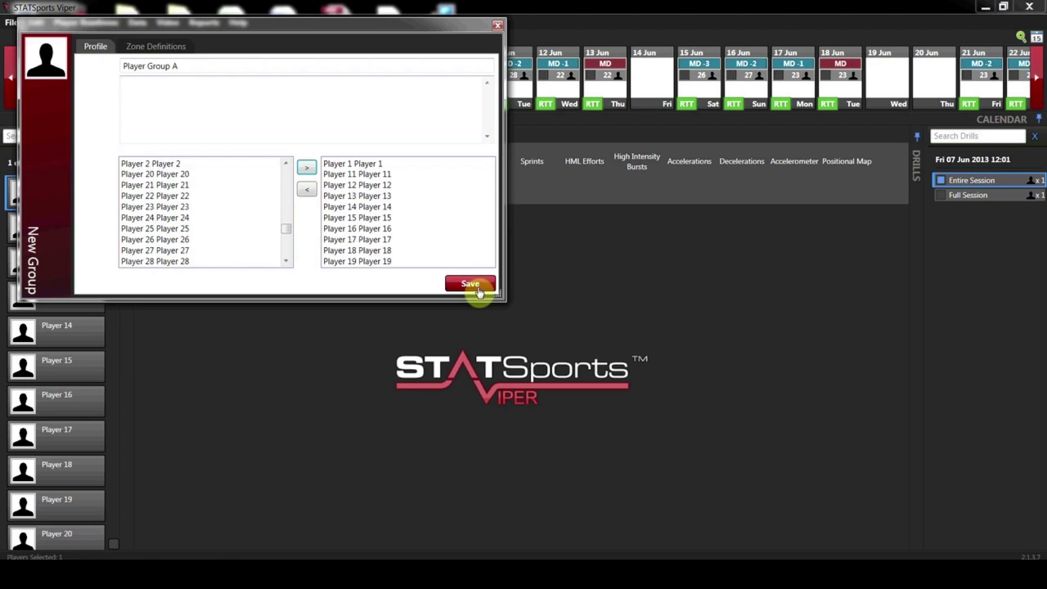
click(471, 283)
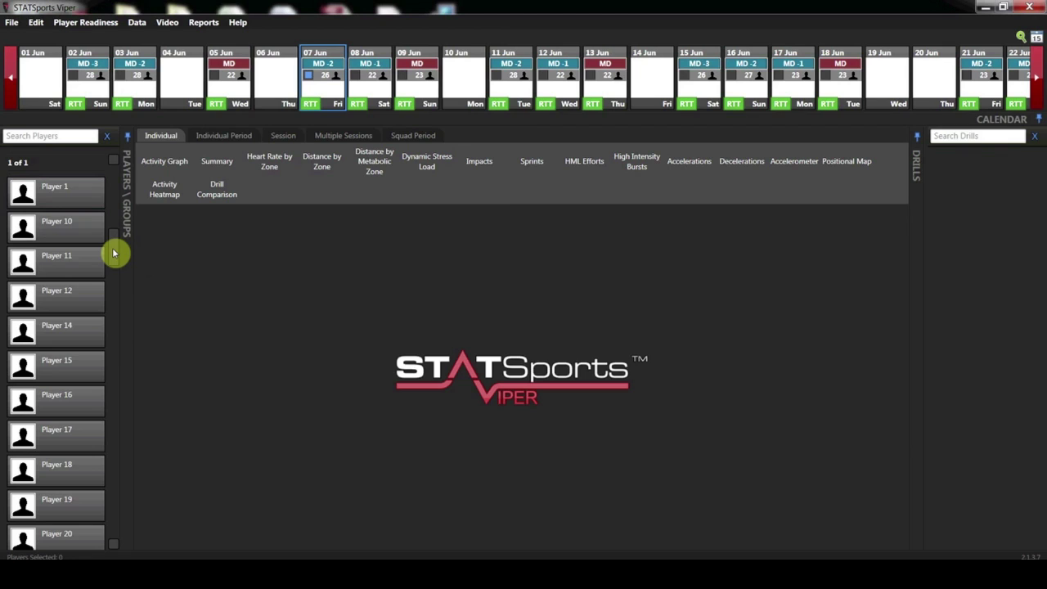
Assign Player 18 to Player Group A
drag(114, 254, 114, 227)
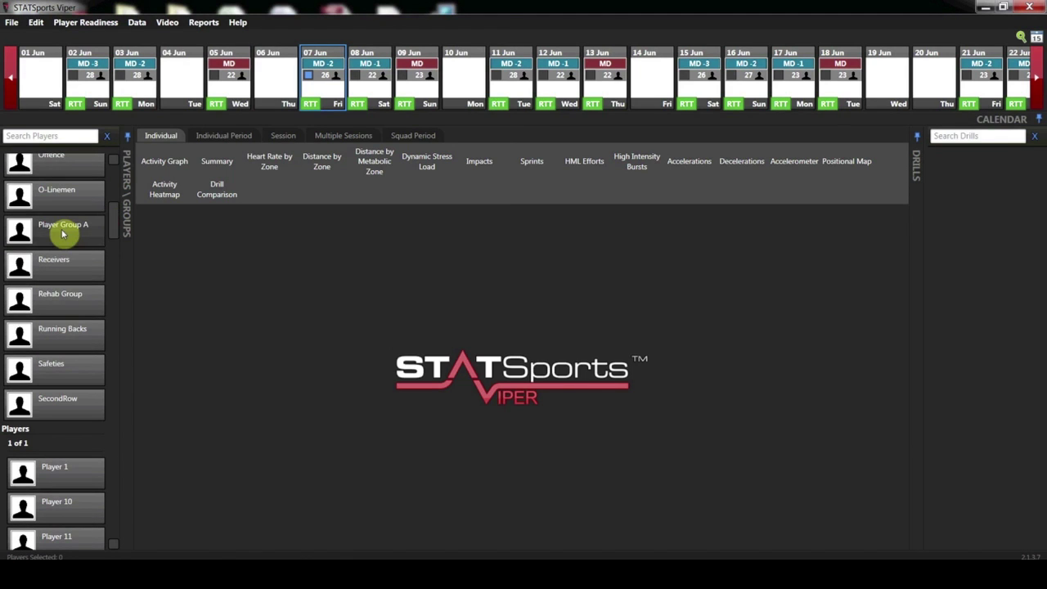
mouse_move(63, 234)
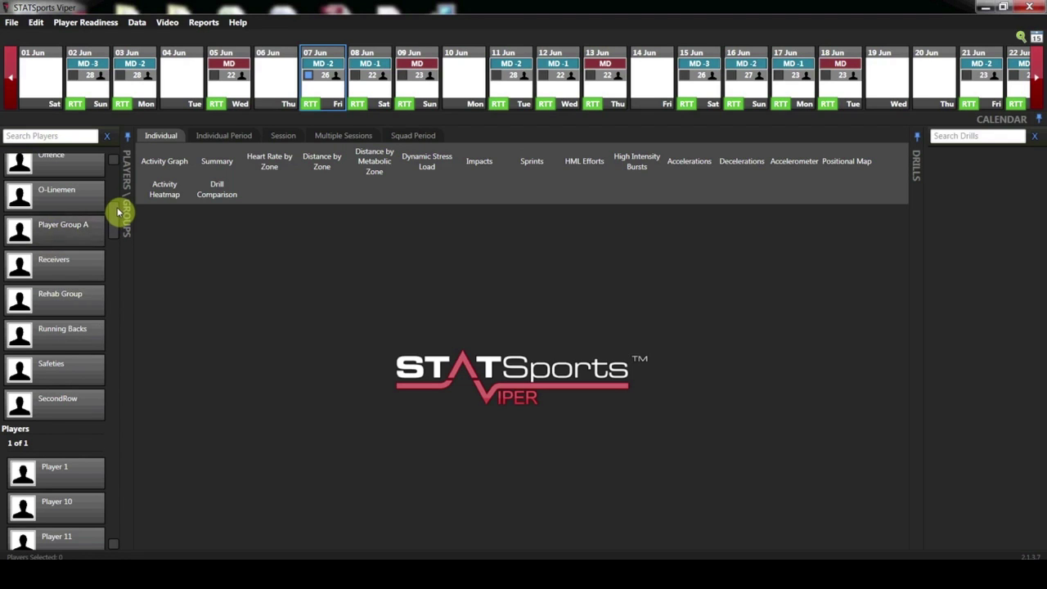
drag(121, 215, 126, 250)
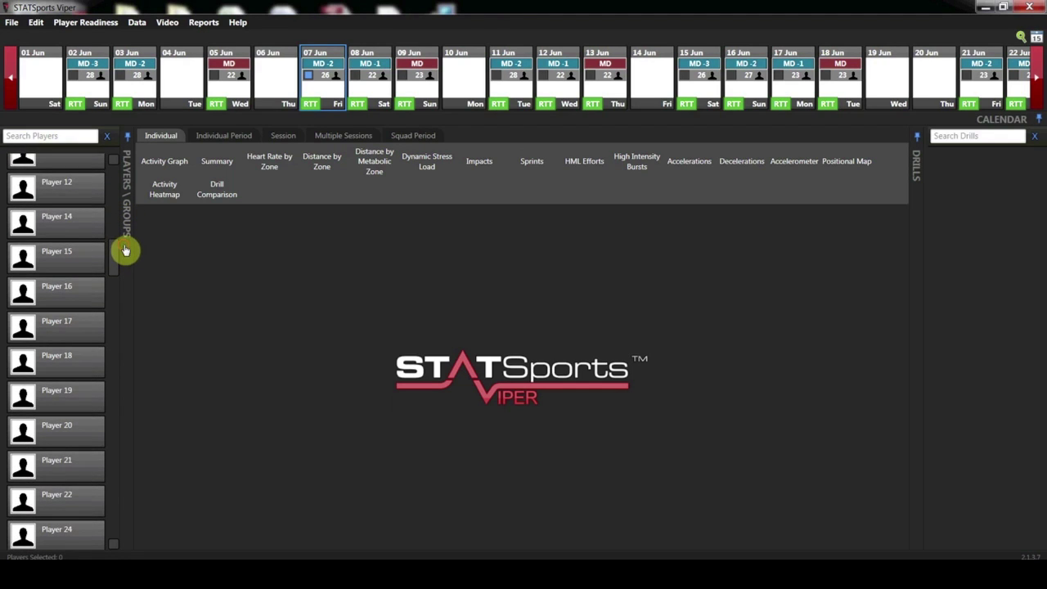
right_click(73, 375)
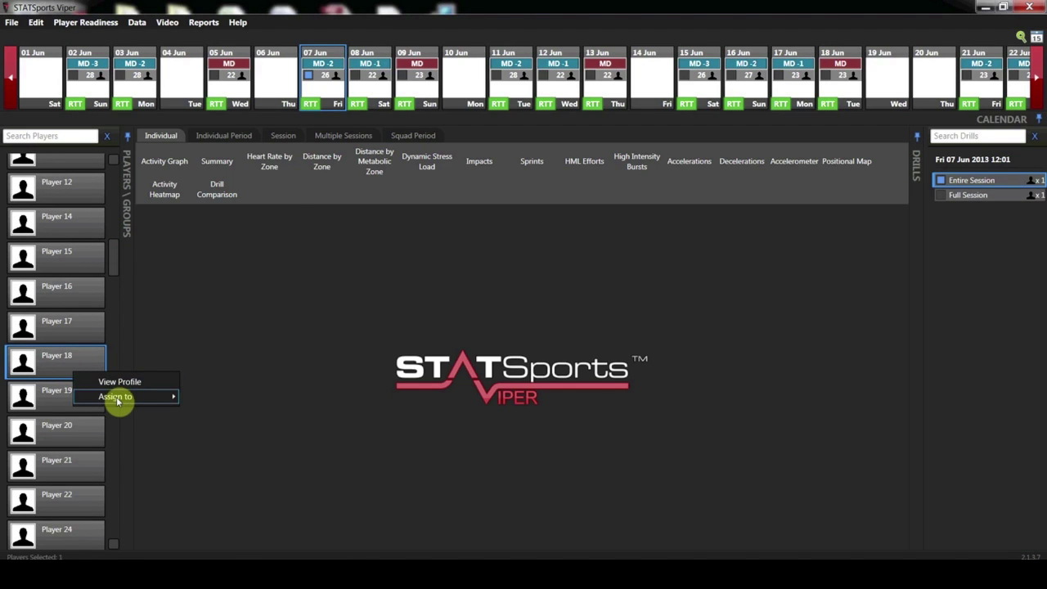
mouse_move(117, 401)
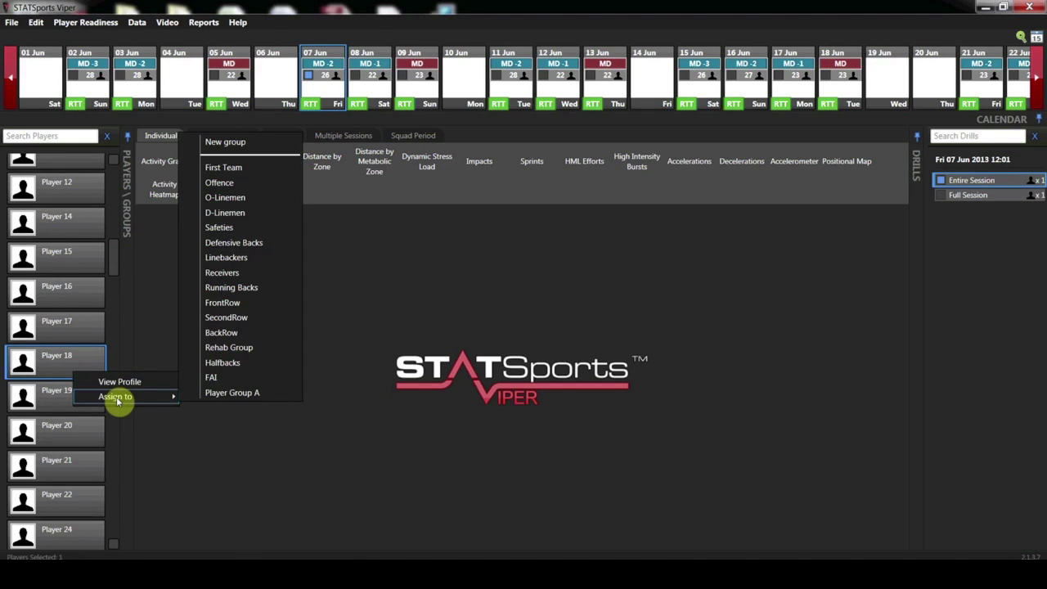
click(220, 392)
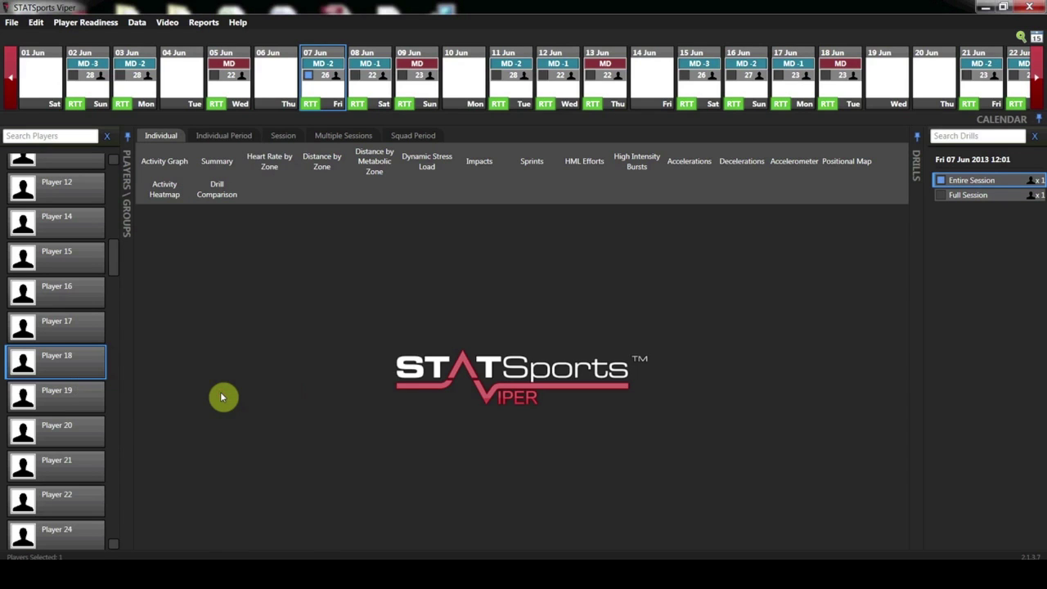
Show the Game Week 2 session charts for all 26 Participants
drag(121, 251, 123, 212)
mouse_move(96, 247)
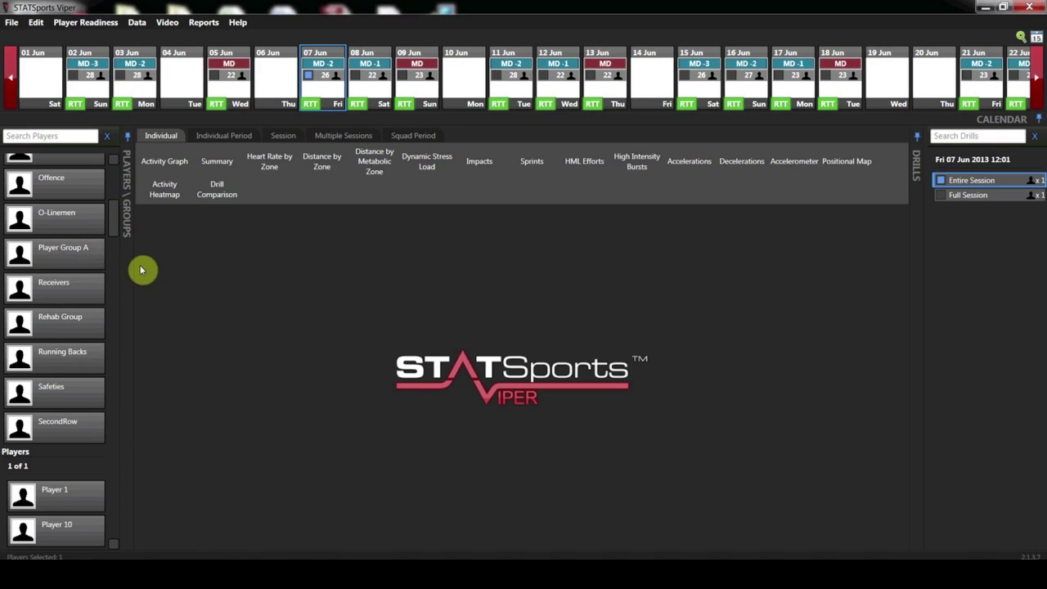
drag(114, 227, 113, 188)
click(52, 187)
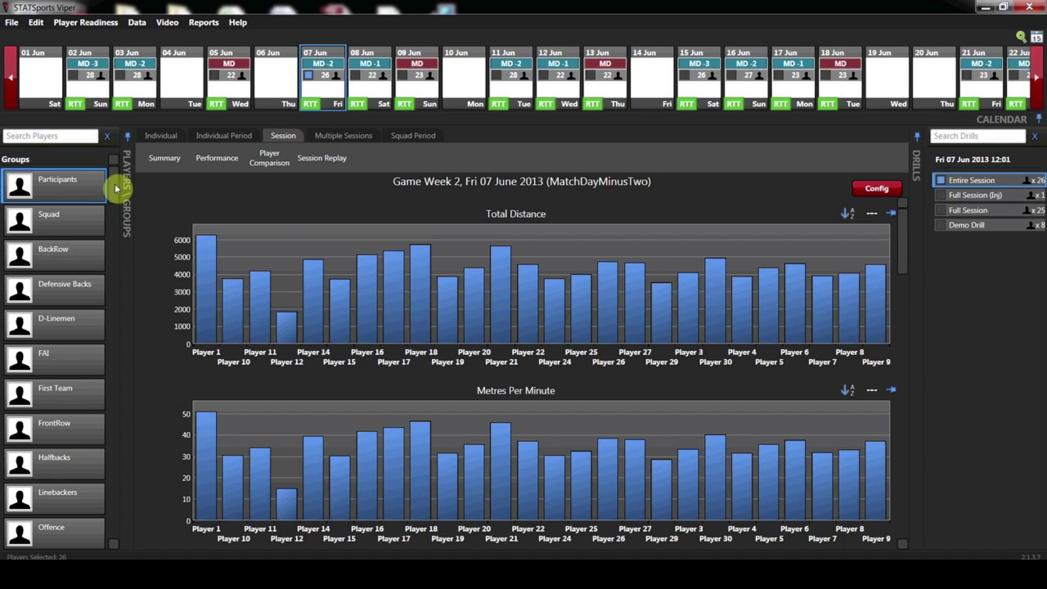
Pick Player Group A in the Groups list so the session charts show only its players
scroll(115, 184, down, 3)
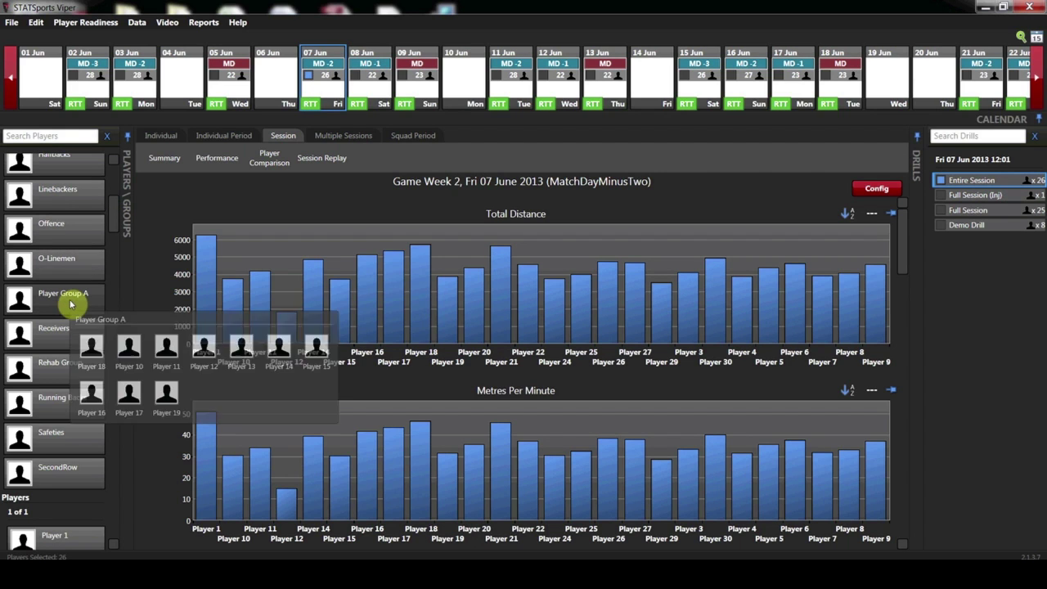
mouse_move(116, 214)
mouse_down()
mouse_move(122, 175)
mouse_move(117, 215)
mouse_up()
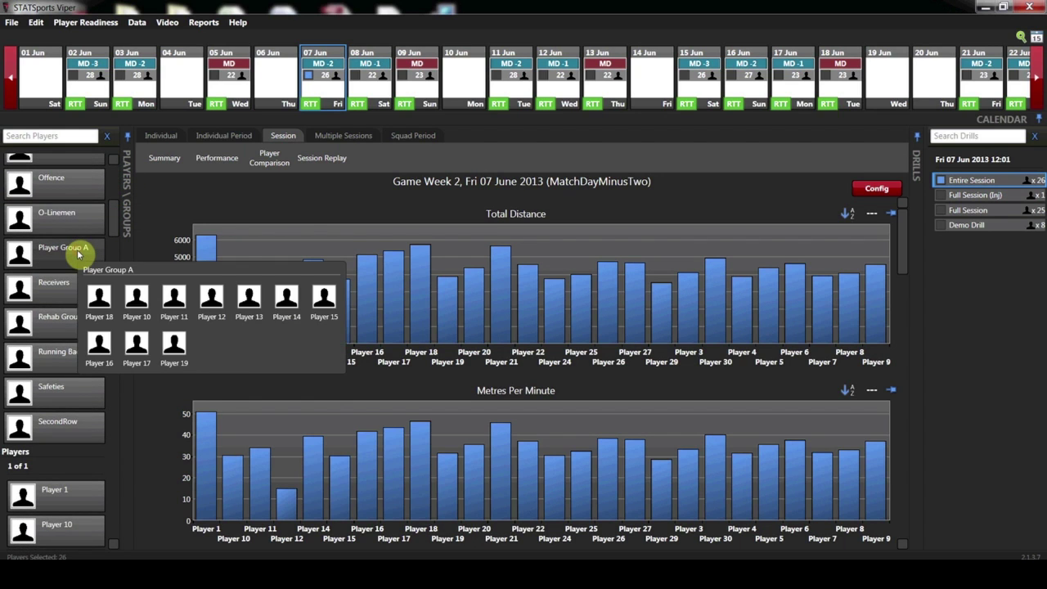
click(79, 254)
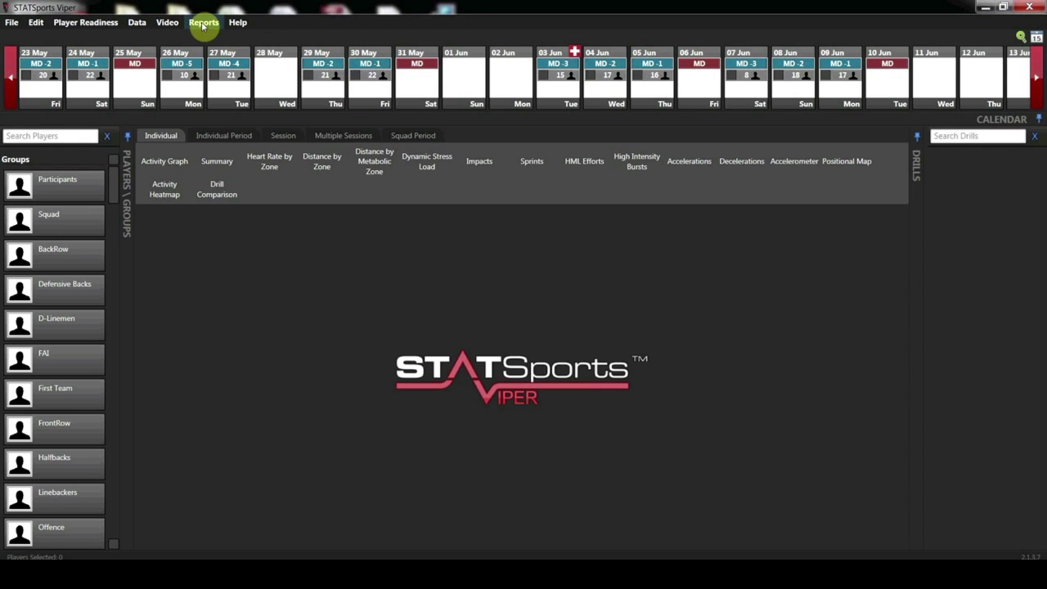
Open Reports > Configure Reports and move Accelerations under Total Distance in Group A Report
click(203, 24)
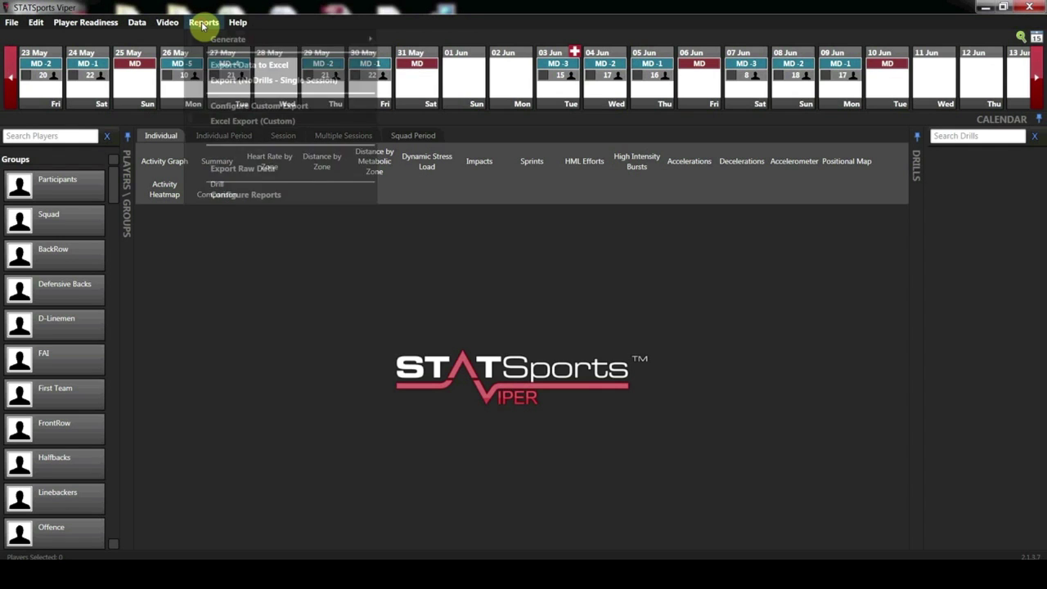
click(241, 197)
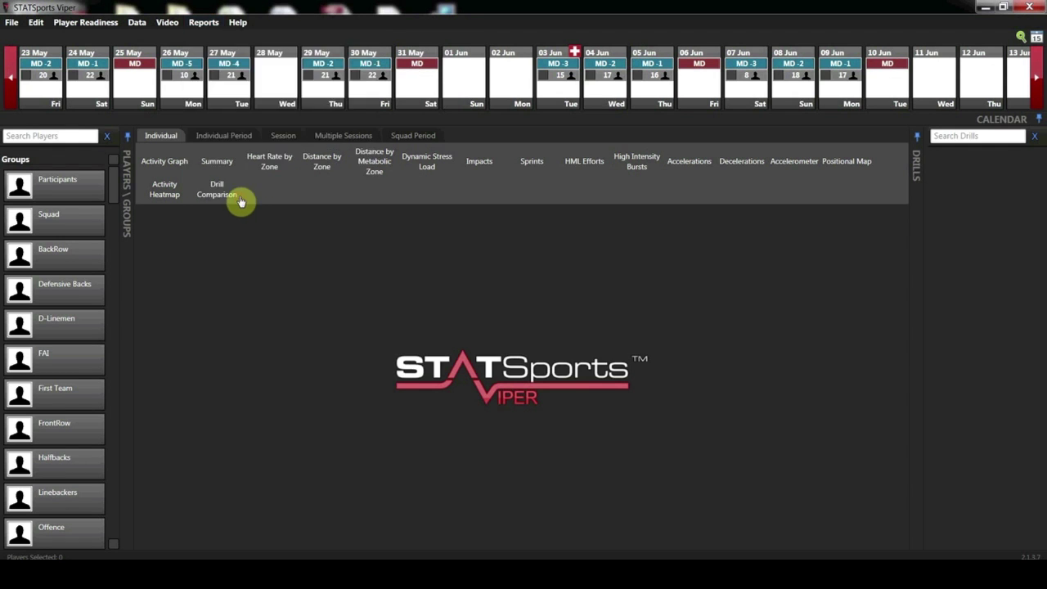
drag(388, 68, 425, 45)
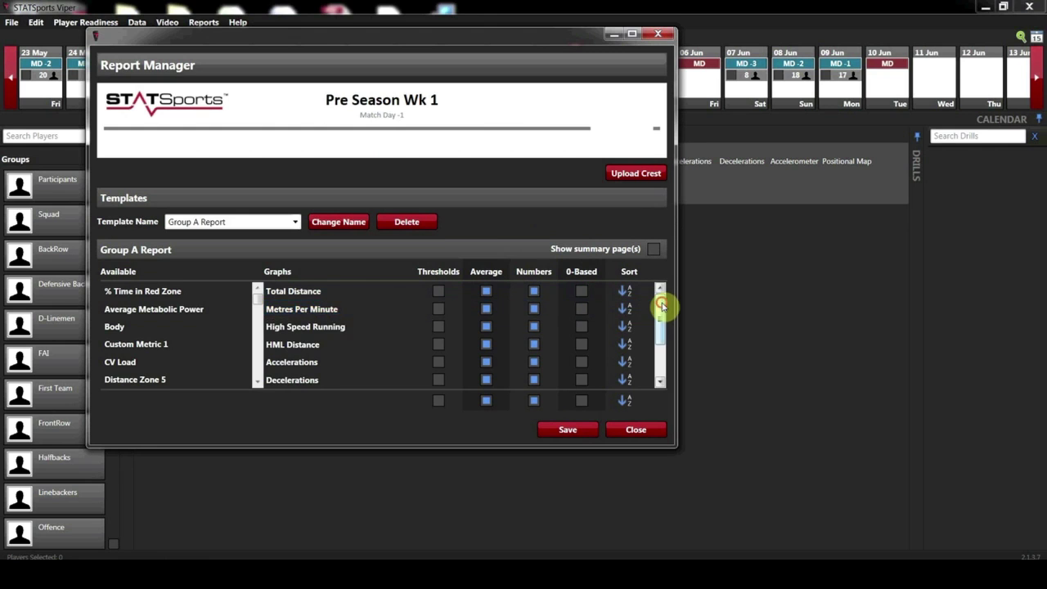
mouse_move(661, 305)
mouse_down()
mouse_move(664, 346)
mouse_move(664, 294)
mouse_up()
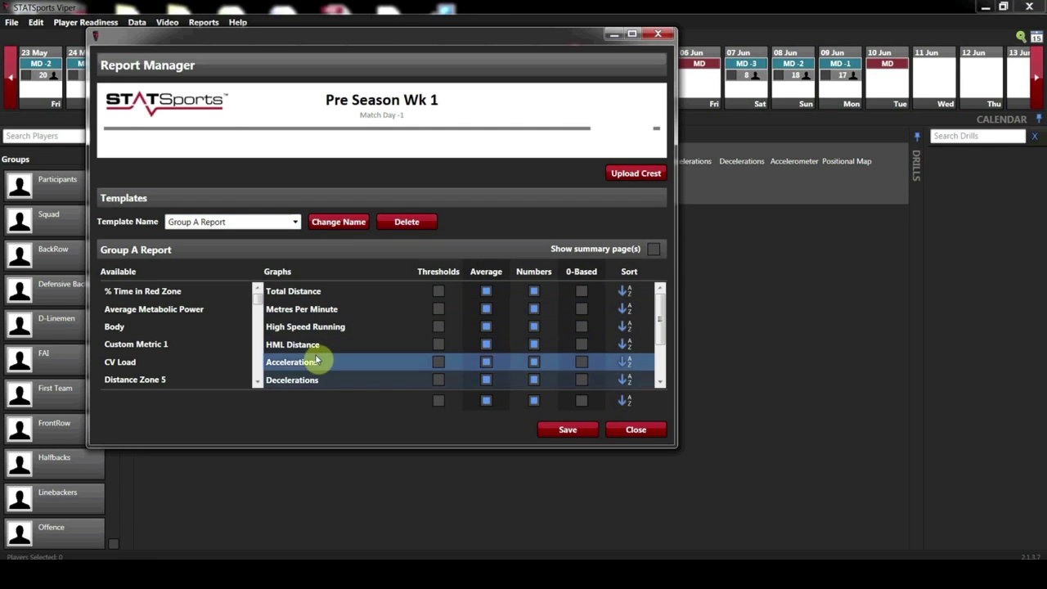
drag(322, 361, 323, 385)
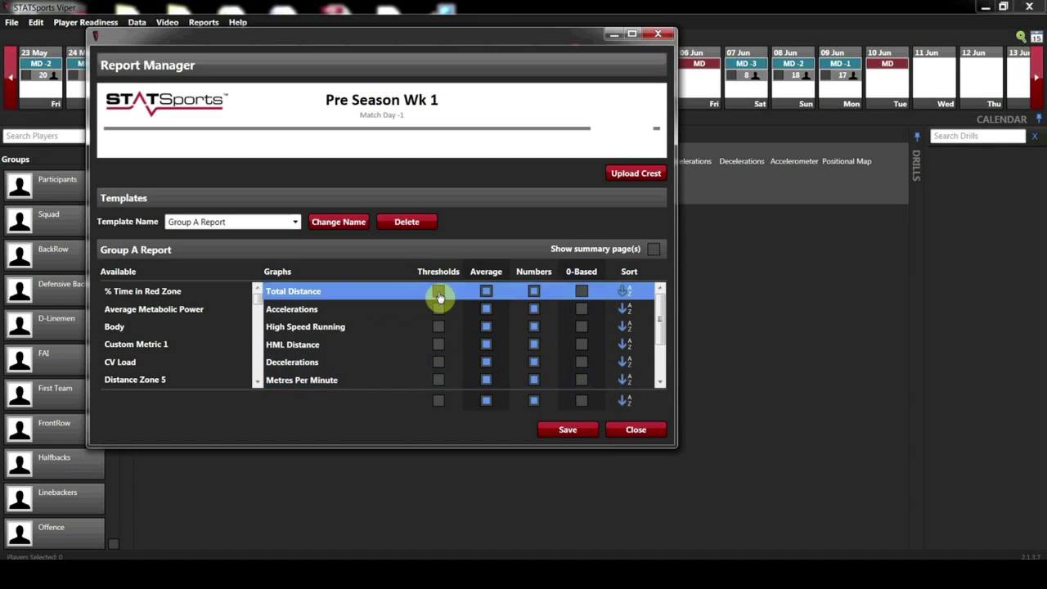
click(439, 404)
click(439, 404)
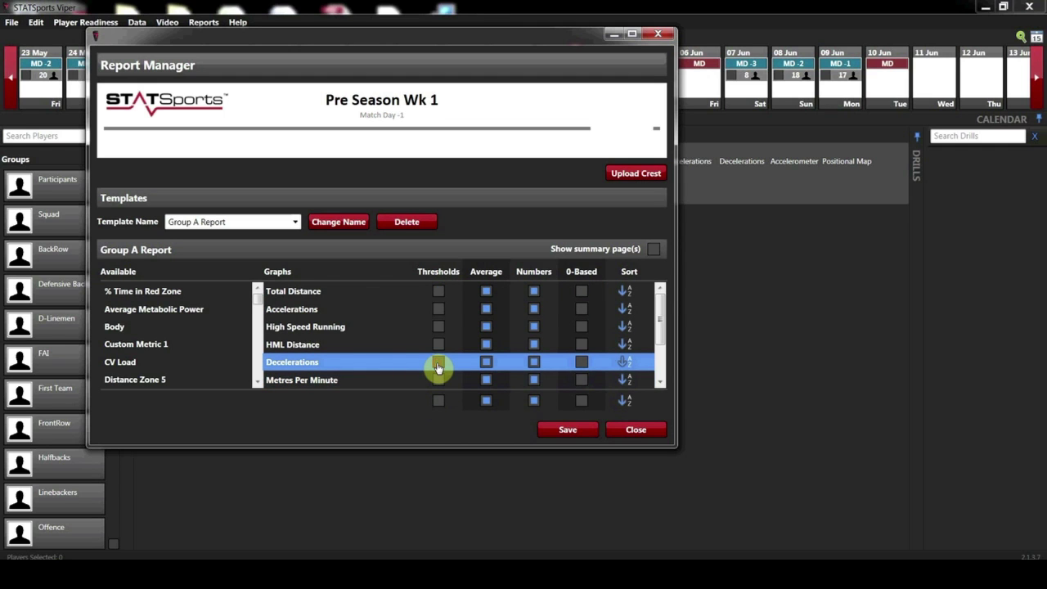
click(487, 402)
click(487, 404)
click(534, 404)
click(534, 403)
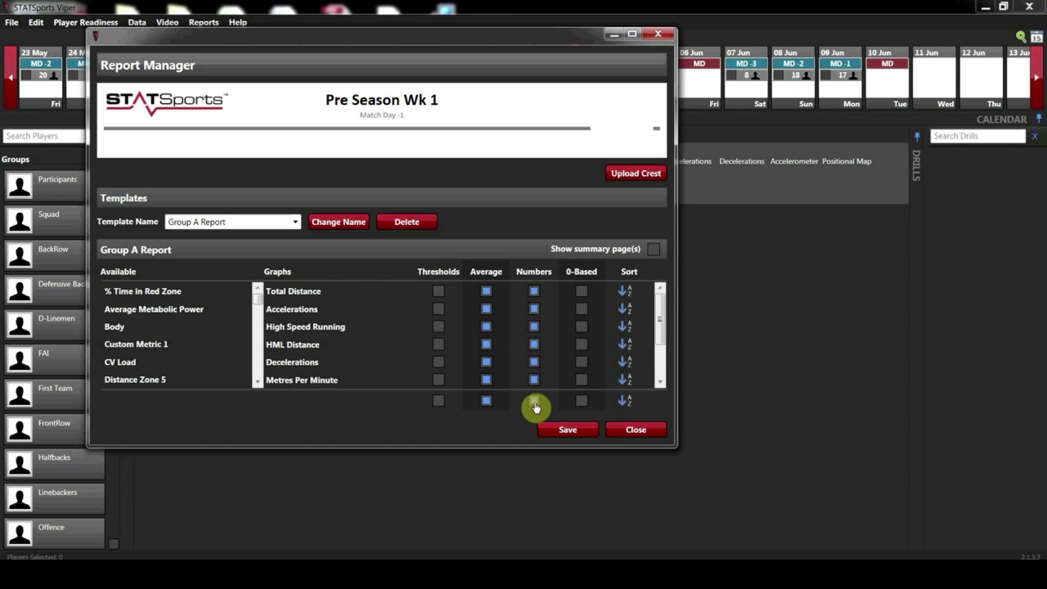
click(581, 402)
click(581, 403)
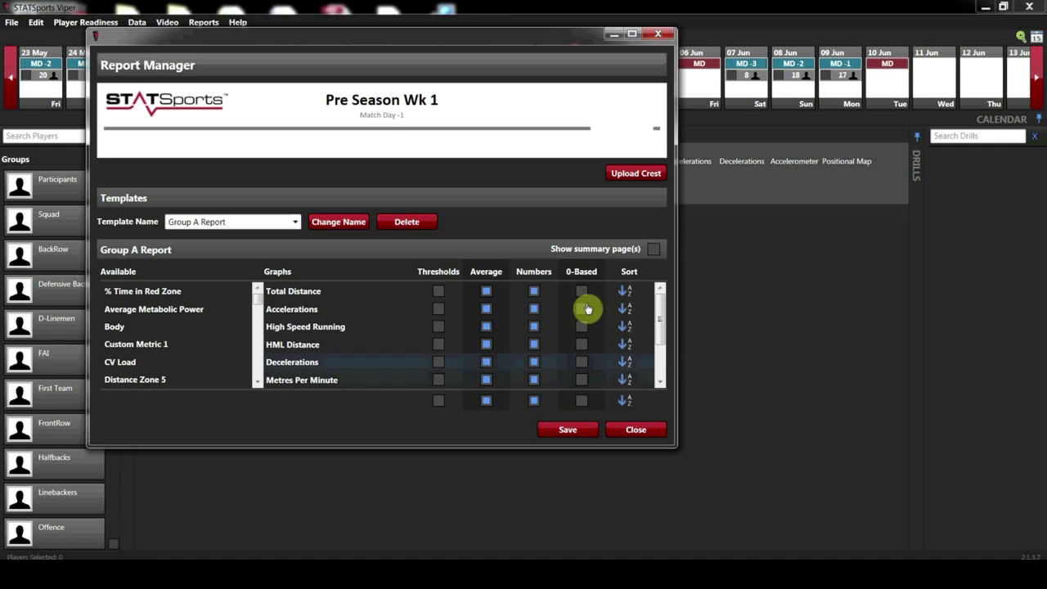
click(580, 383)
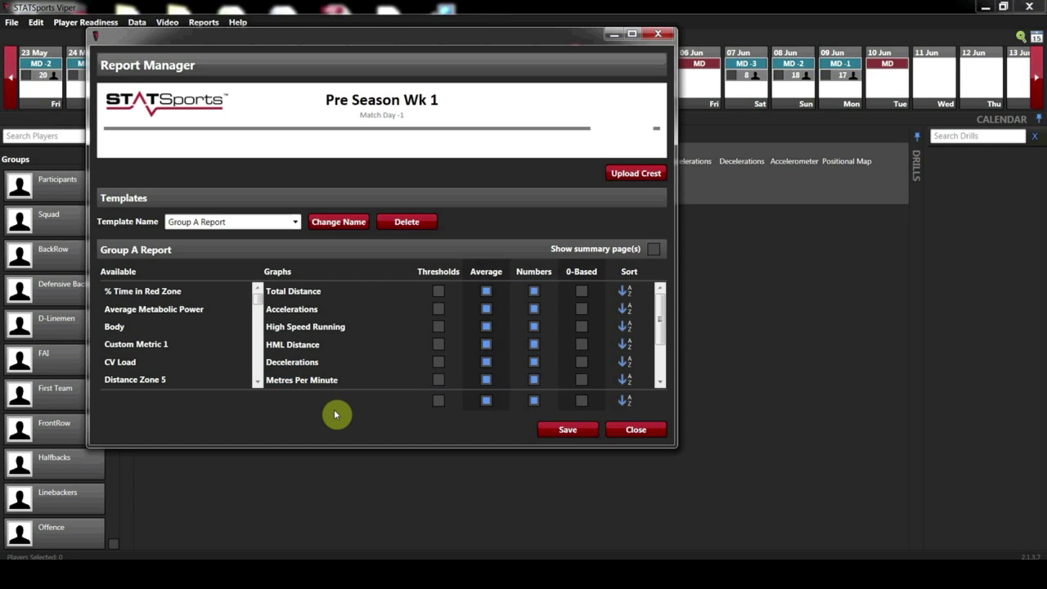
Upload the desktop 'download' picture as a second crest in the Pre Season Wk 1 report header
click(632, 173)
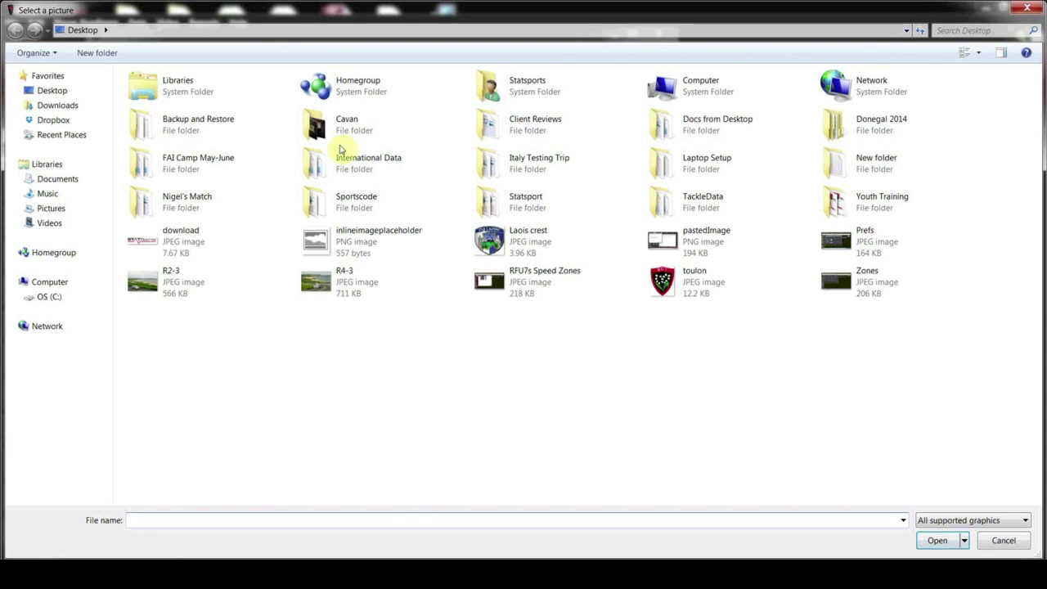
double_click(205, 240)
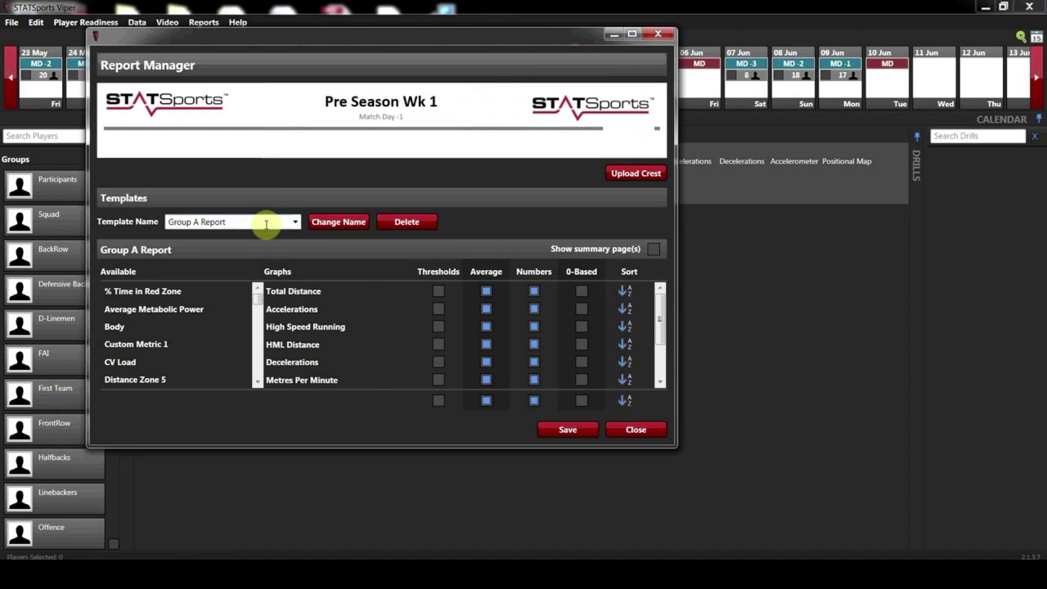
Name the template 'Player Group A' and add Custom Metric 1 and Average Metabolic Power graphs
triple_click(266, 224)
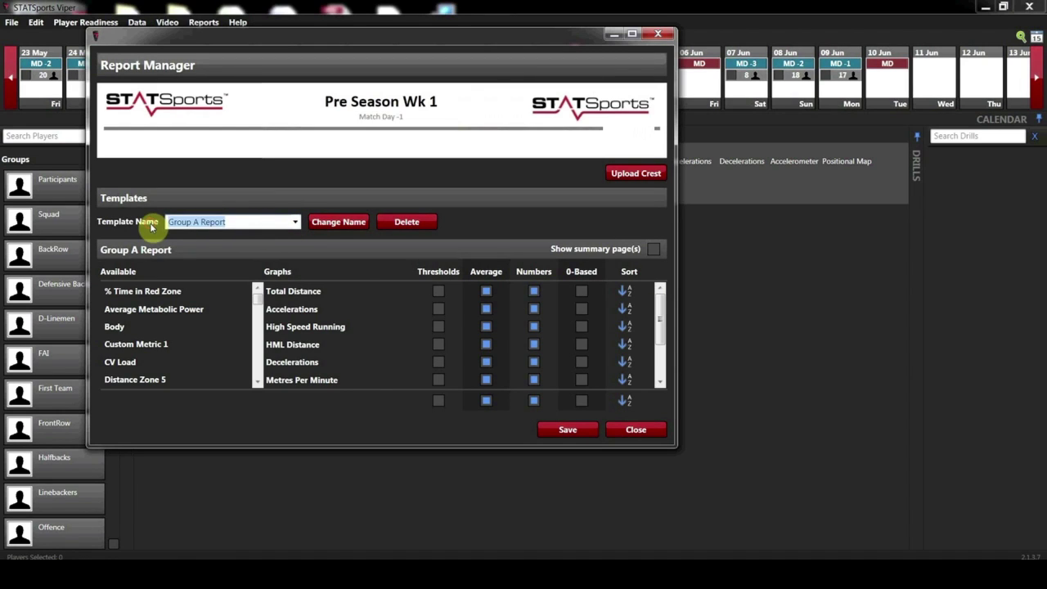
text(Player)
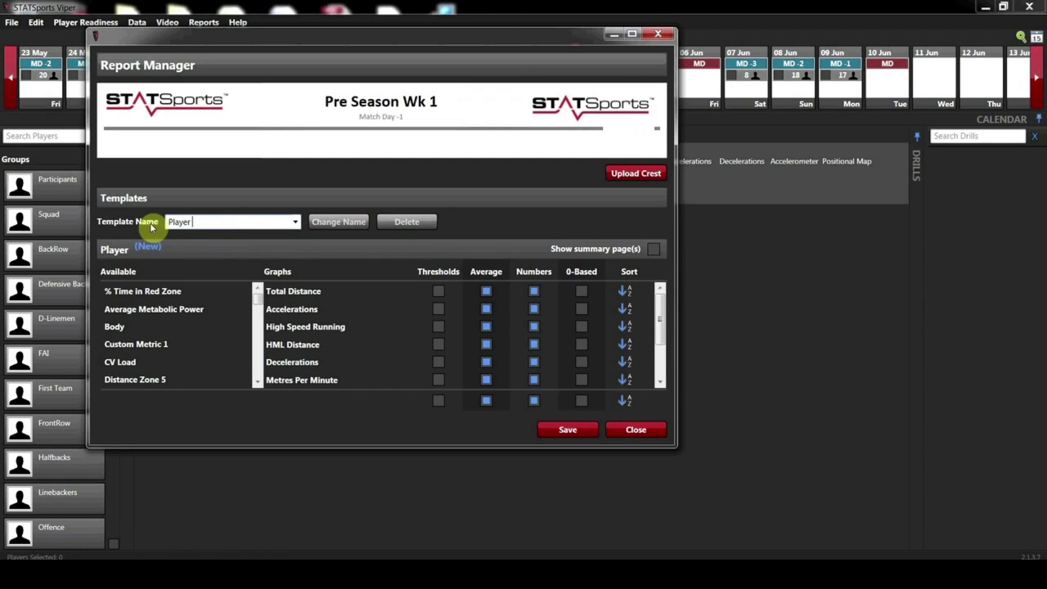
text( Group A)
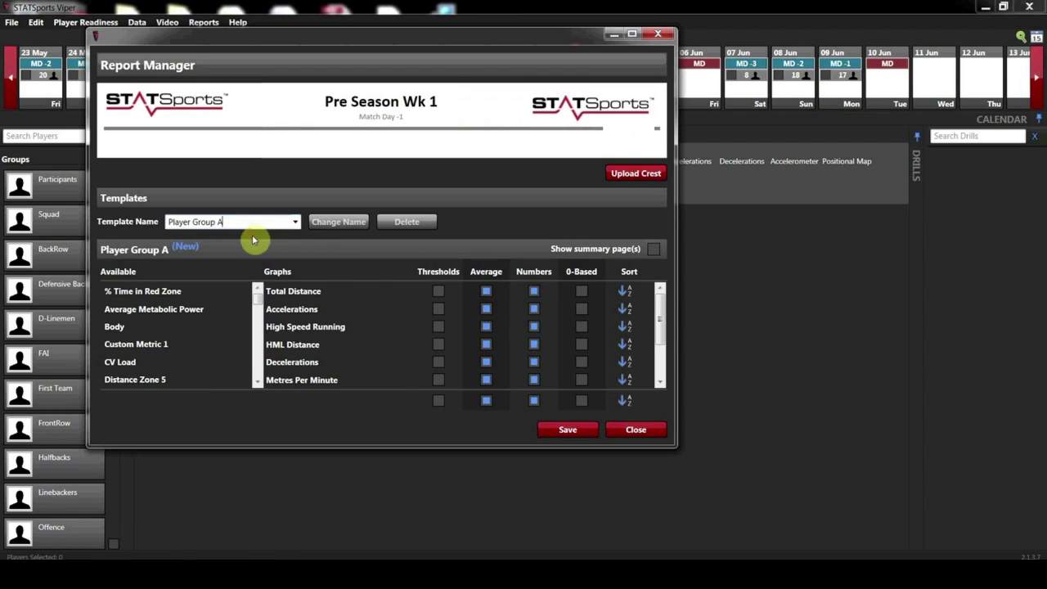
drag(659, 304, 662, 342)
click(164, 346)
drag(164, 346, 327, 362)
click(142, 351)
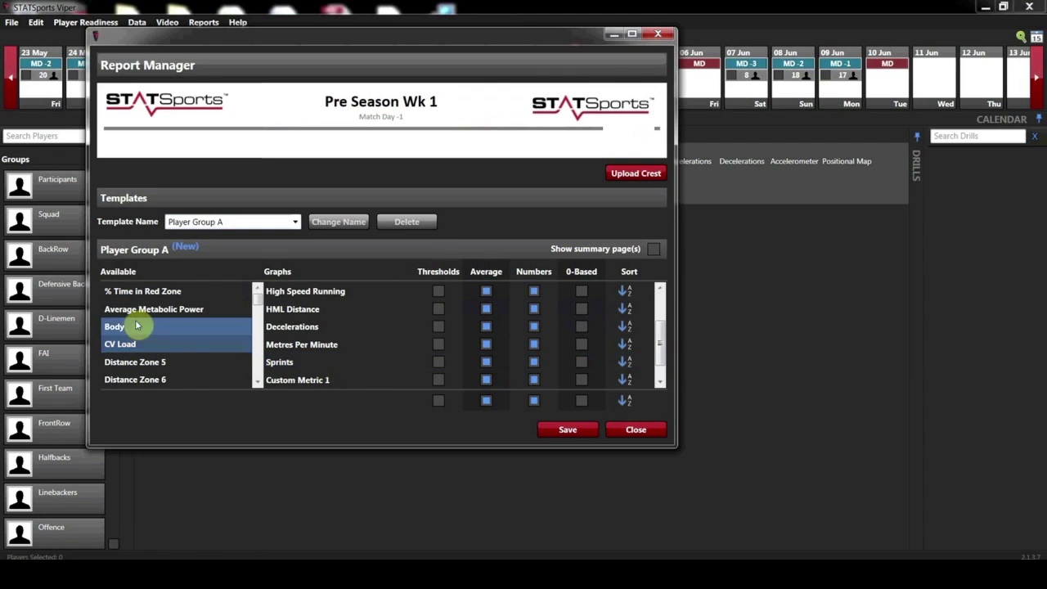
drag(142, 310, 276, 335)
click(564, 429)
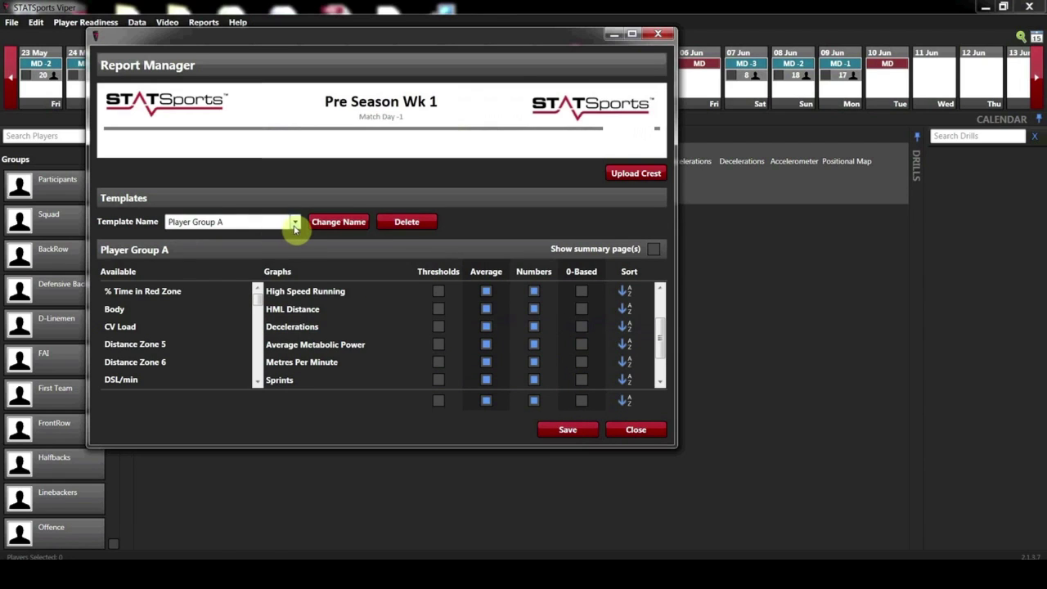
Keep Player Group A selected as the template name and save it, confirming the save
click(295, 226)
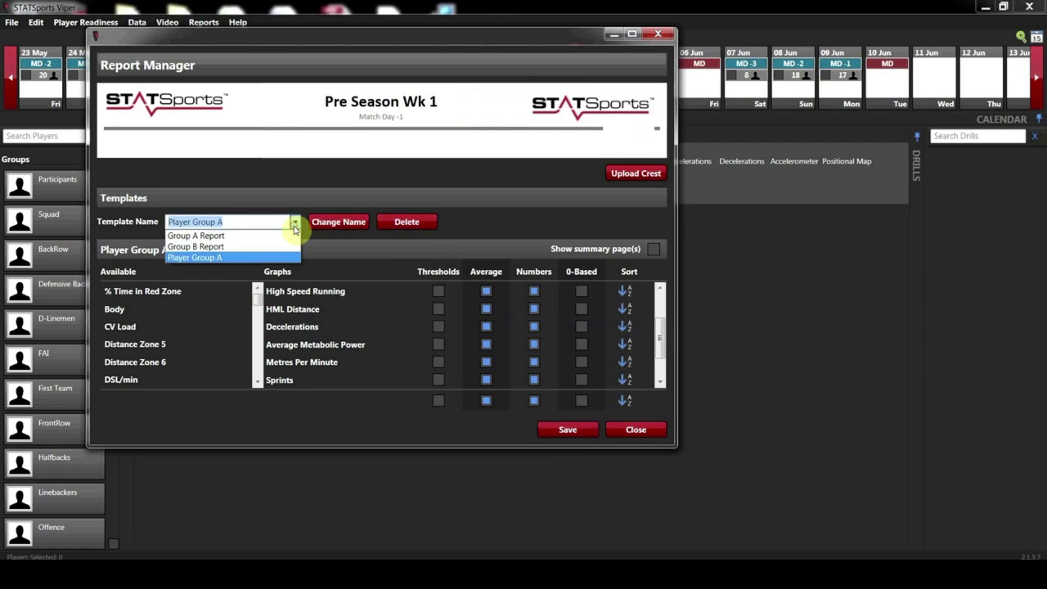
click(255, 259)
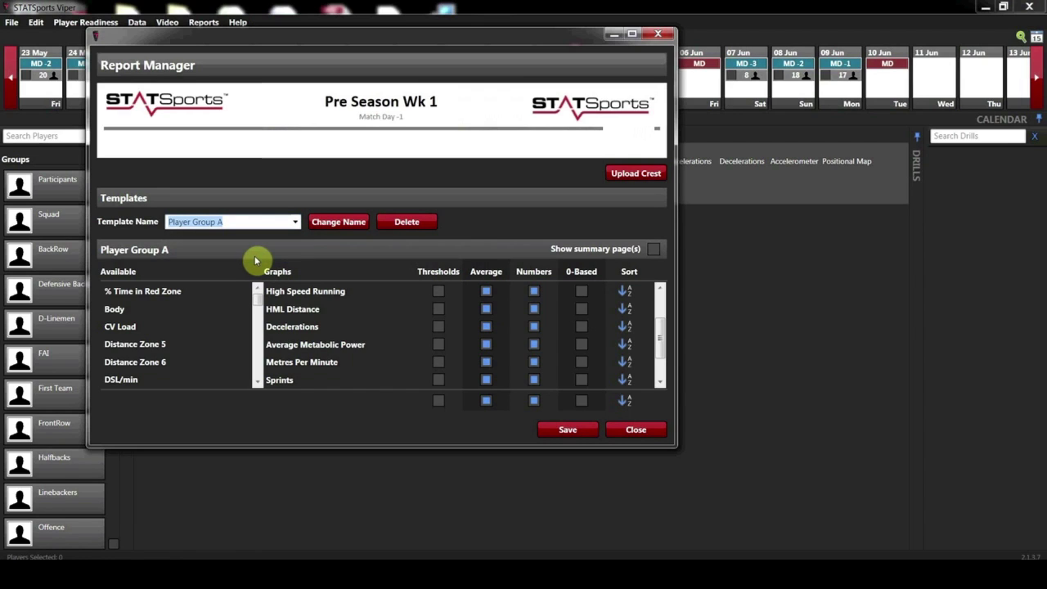
click(566, 434)
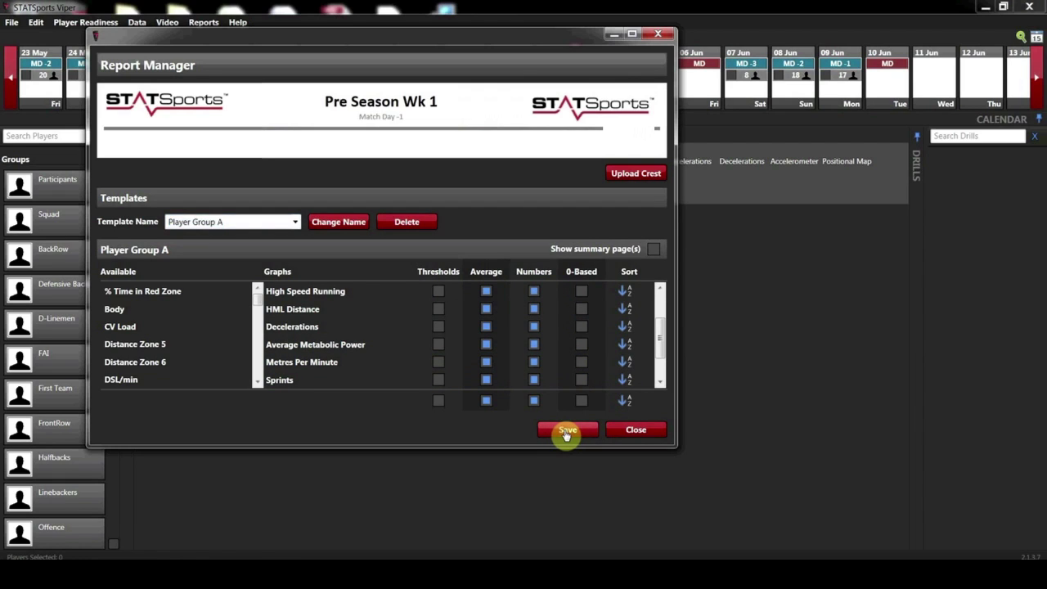
click(566, 431)
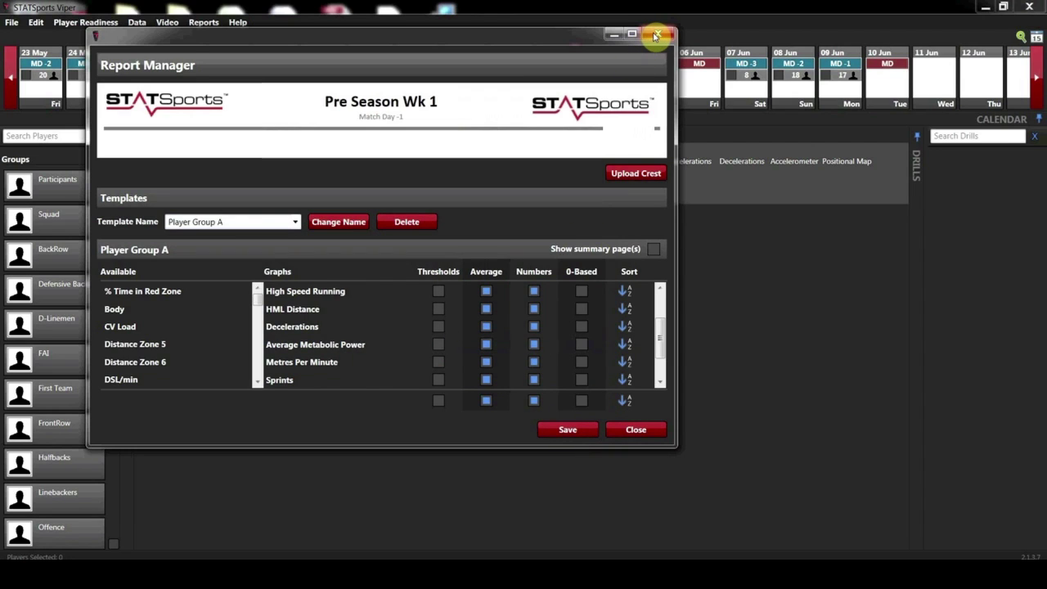